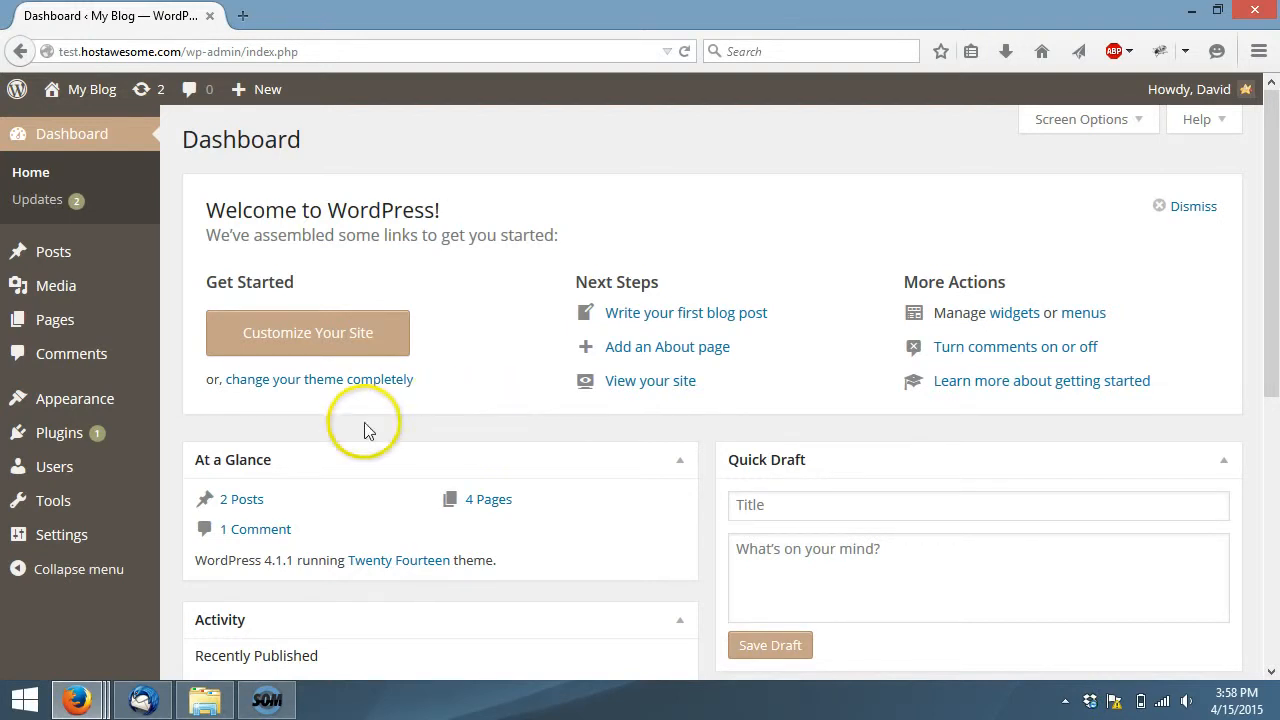
Open the General settings and examine the site title, tagline, WordPress address and site address fields
click(110, 536)
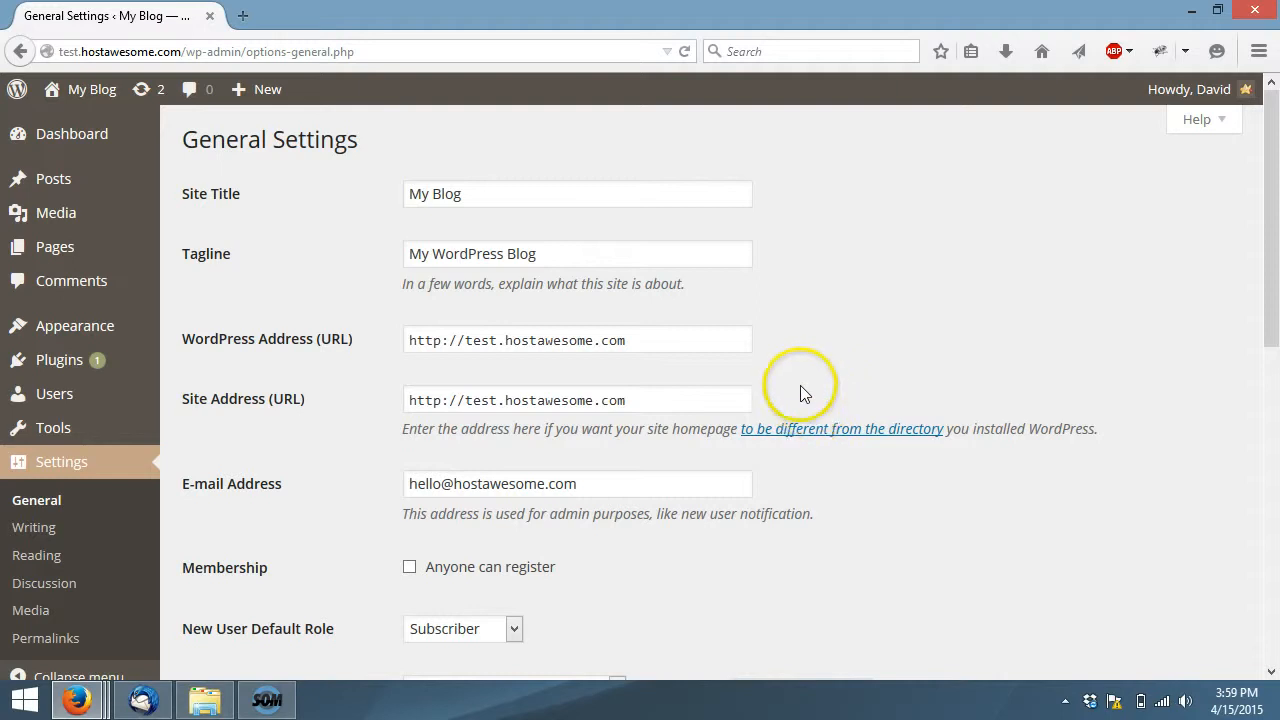
click(509, 194)
click(545, 254)
click(550, 218)
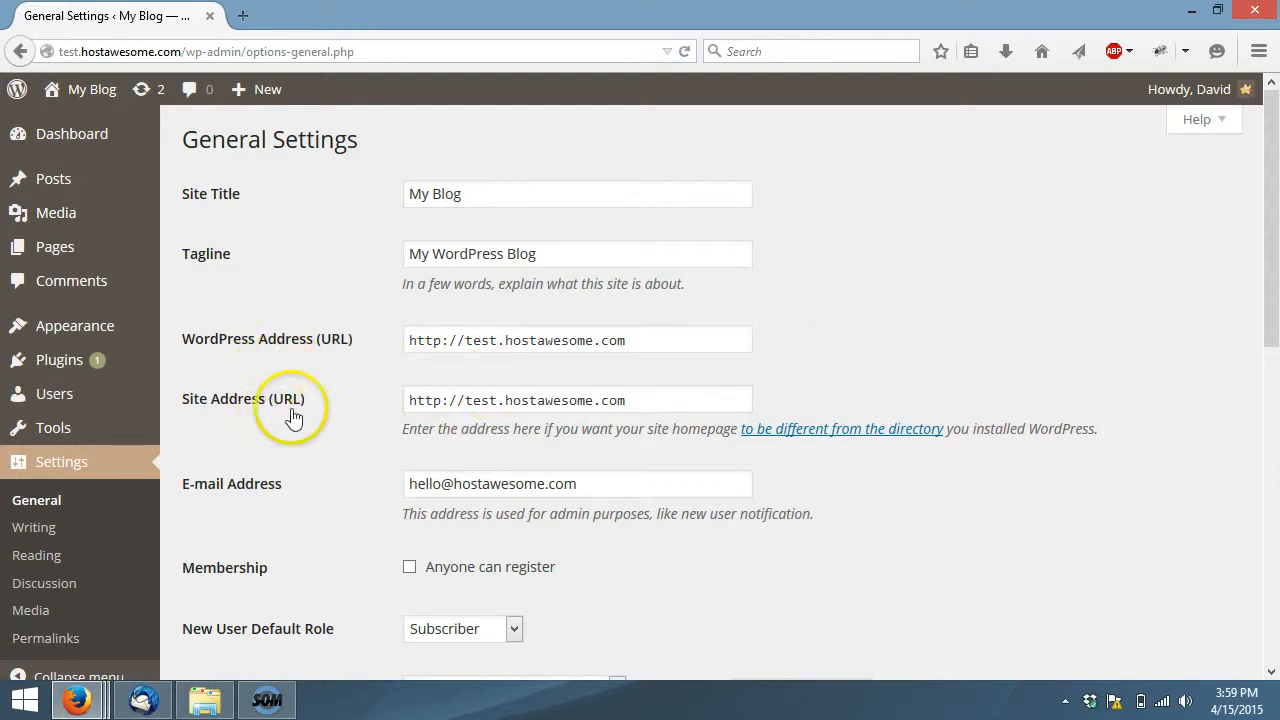
click(686, 340)
click(673, 400)
click(829, 327)
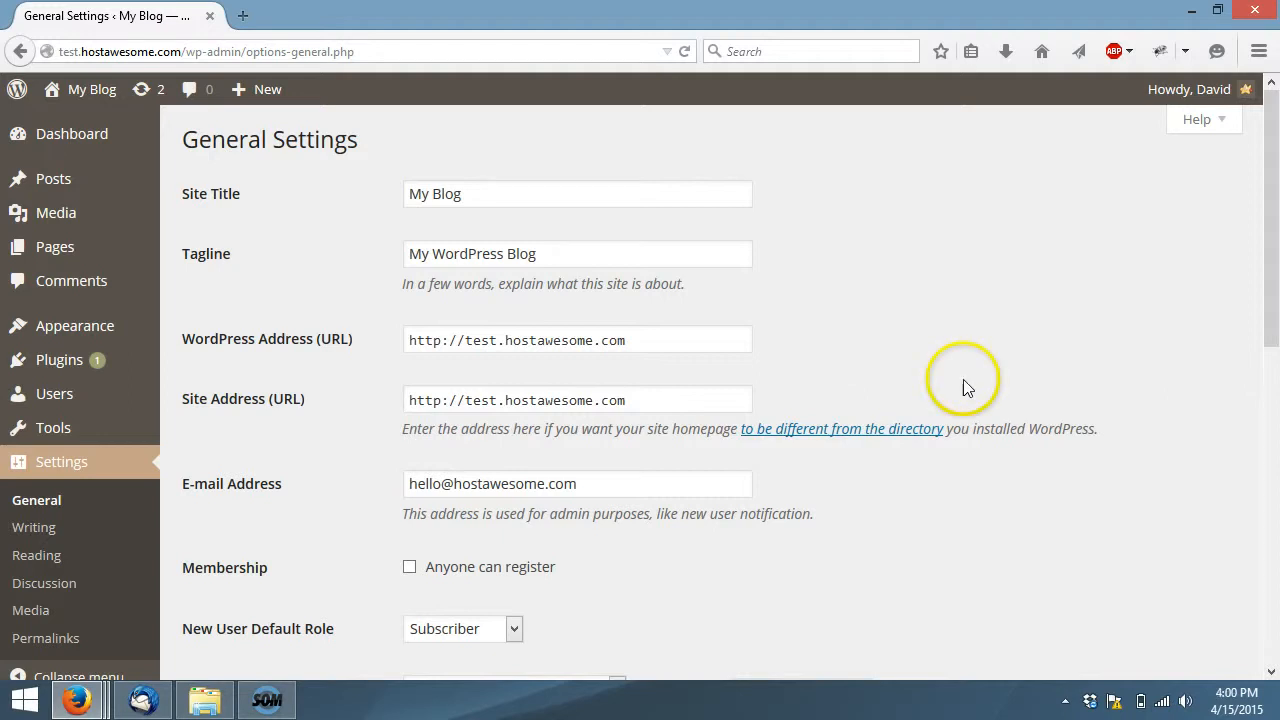
Examine the admin e-mail field, the "Anyone can register" membership option and the choices for New User Default Role
click(595, 484)
click(409, 567)
click(409, 567)
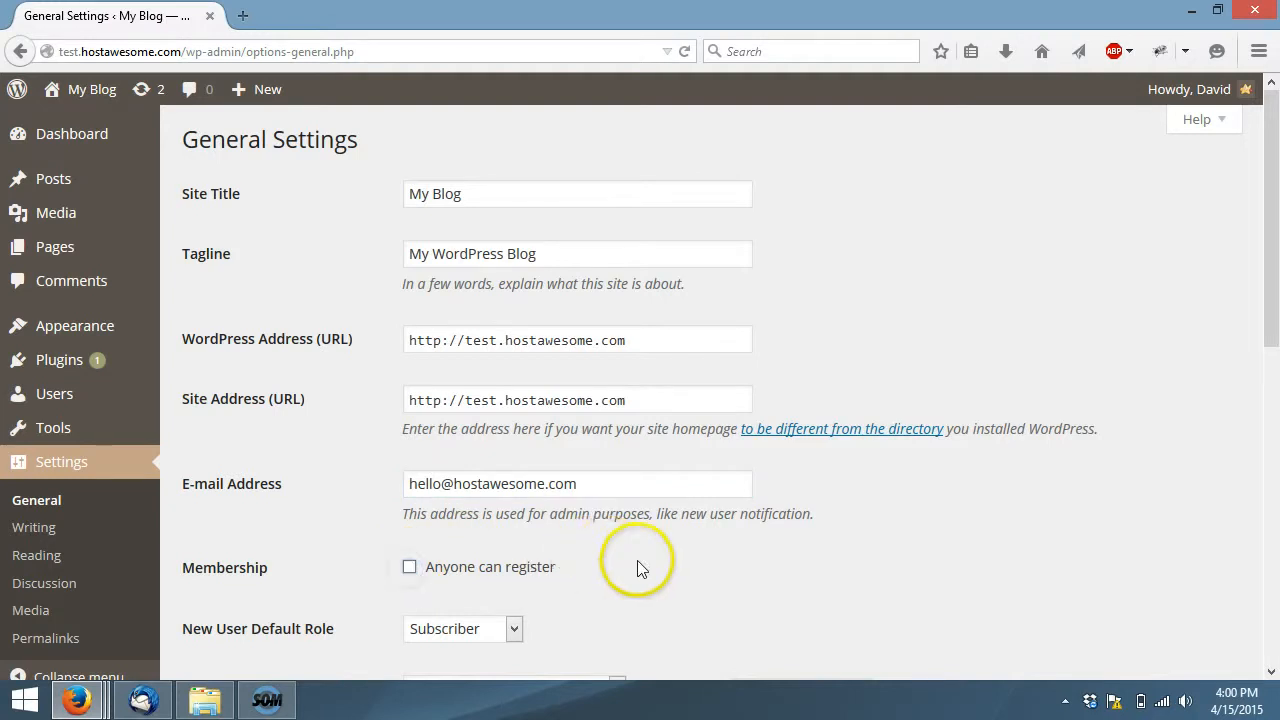
scroll(656, 562, down, 1)
scroll(657, 560, down, 1)
click(680, 486)
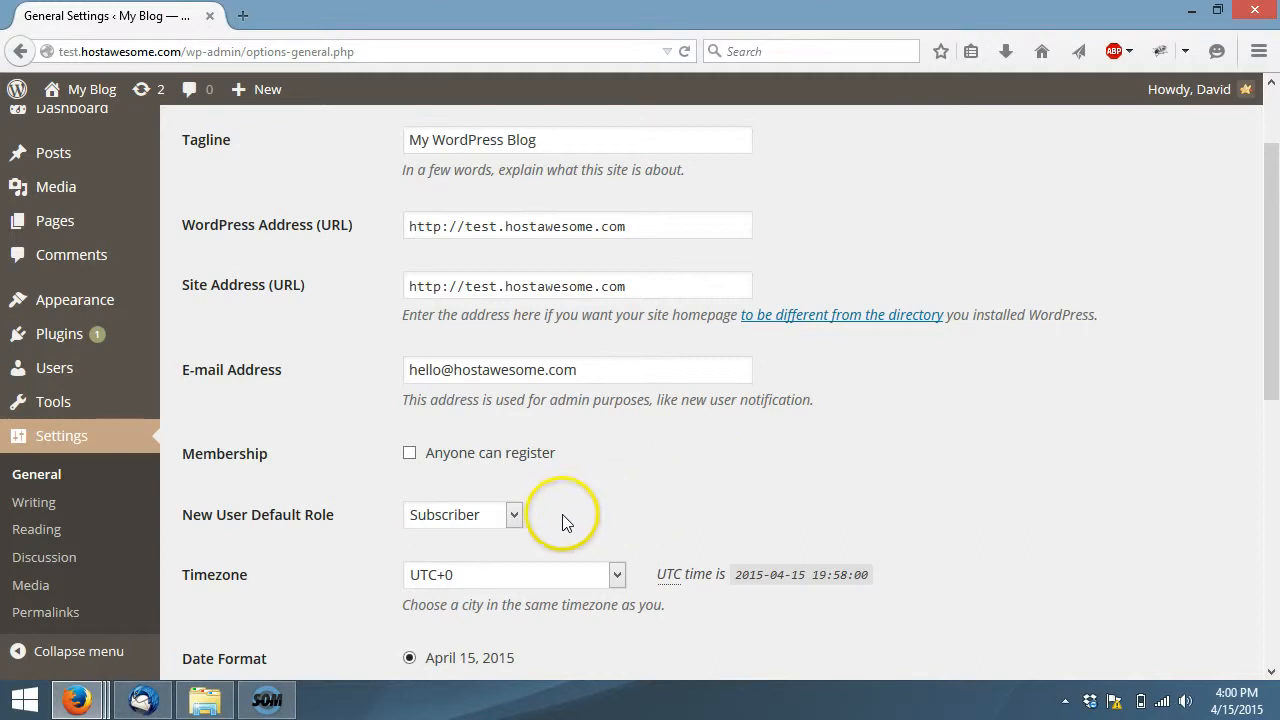
click(505, 520)
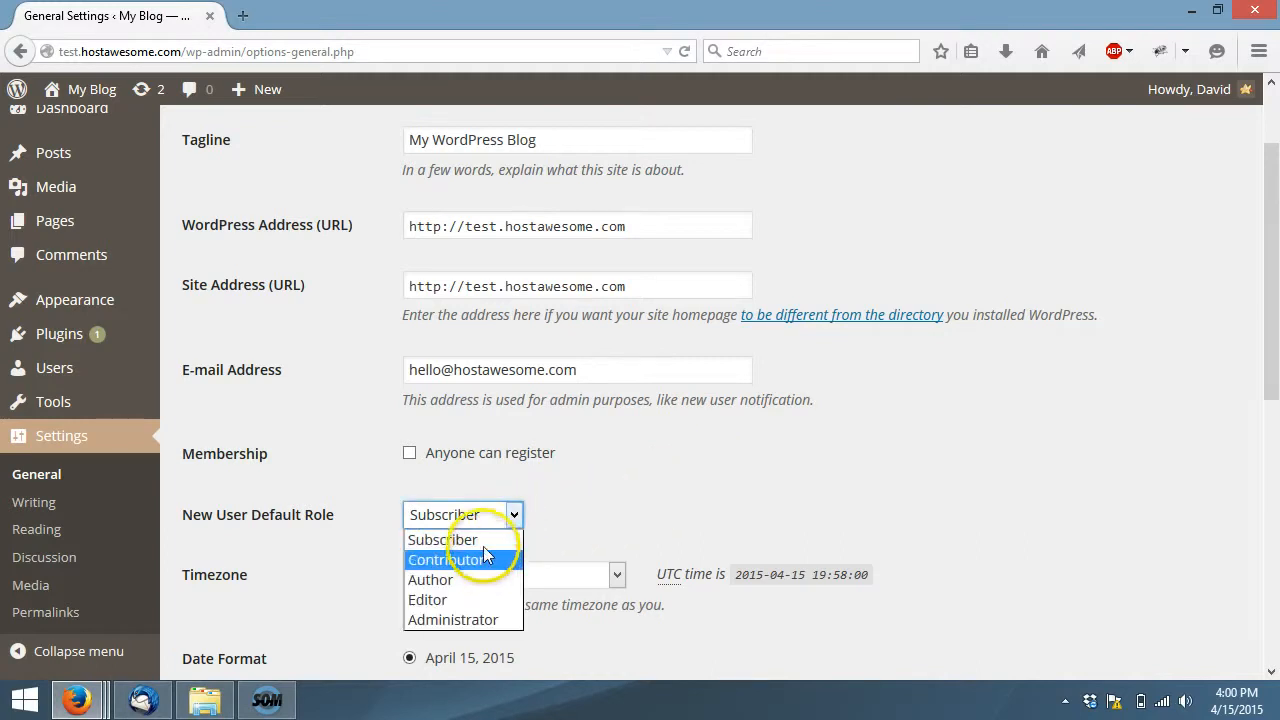
click(566, 503)
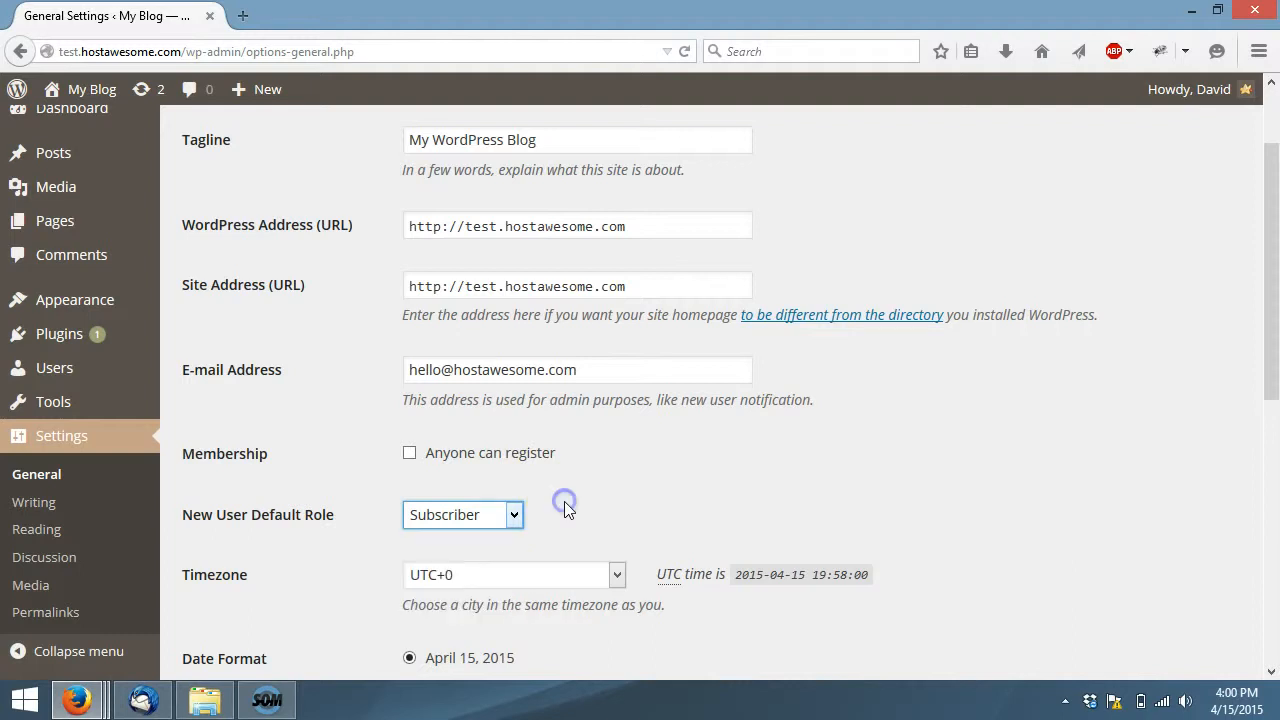
Review the timezone, date and time format, week start and site language options, and save the General settings
scroll(630, 470, down, 2)
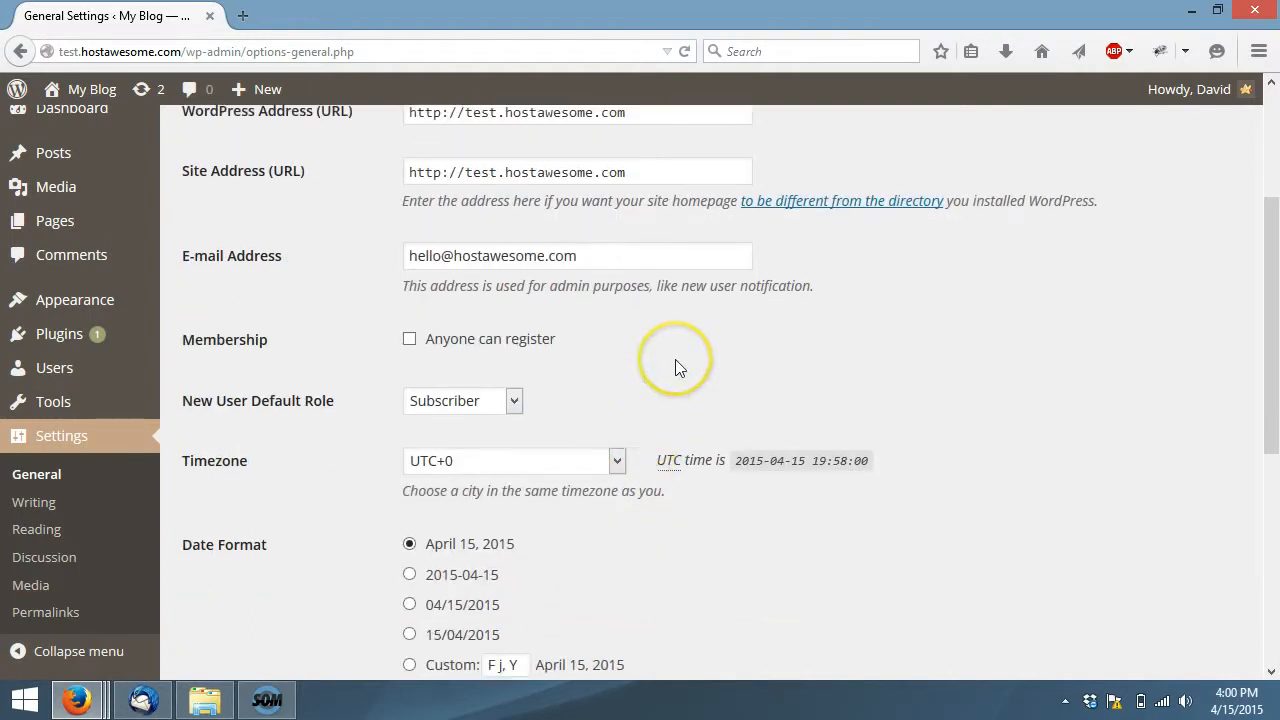
scroll(924, 379, down, 6)
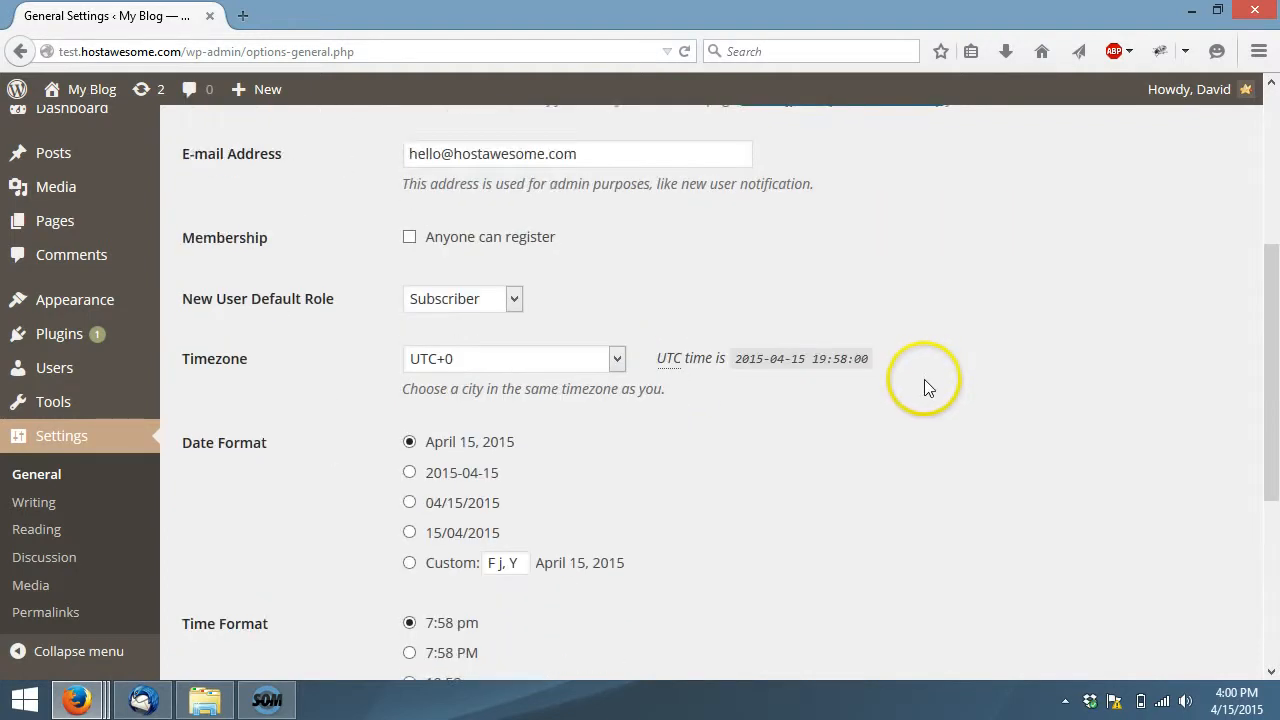
scroll(557, 361, up, 2)
scroll(557, 361, down, 2)
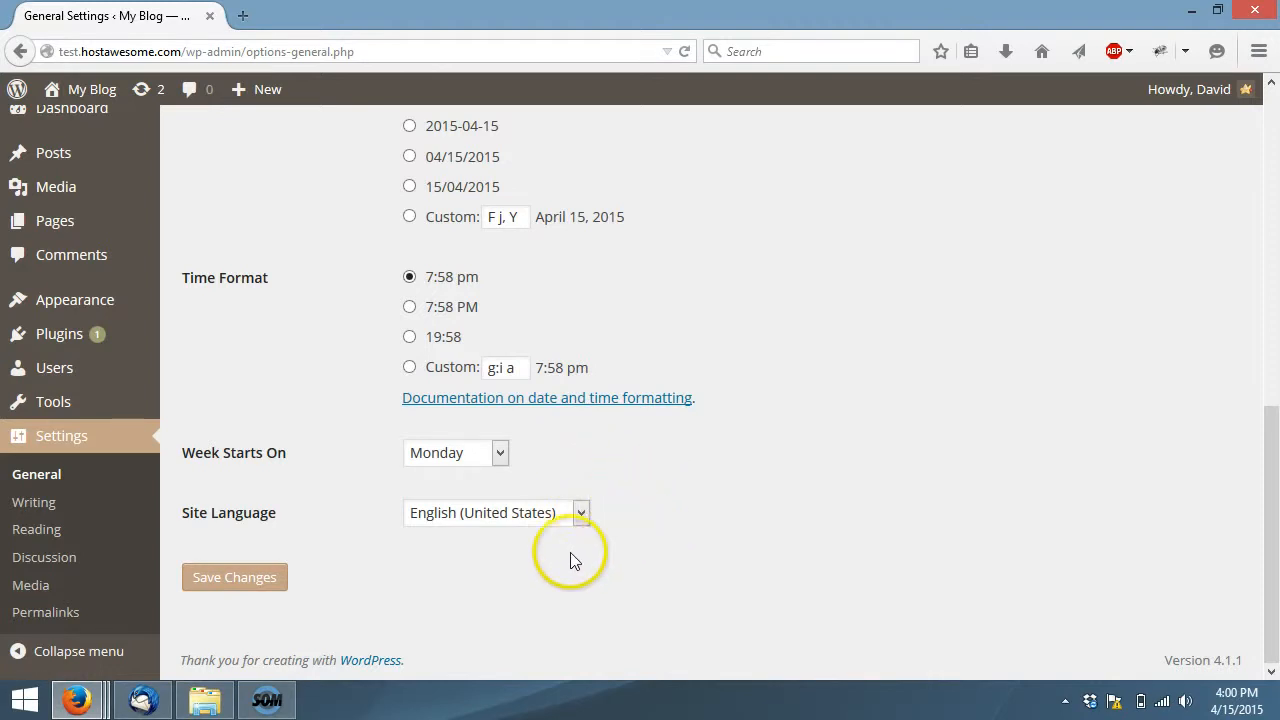
click(262, 579)
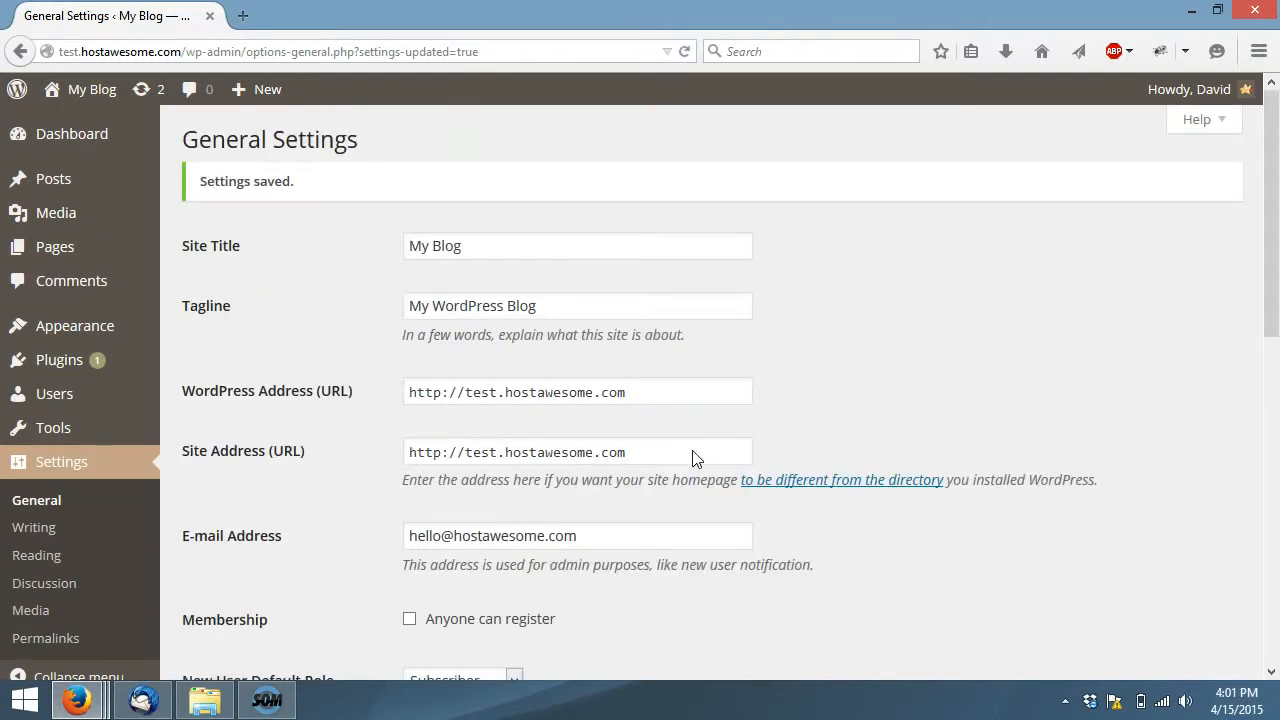
Open the Writing settings, review the formatting and Post via e-mail fields, and save the page
click(103, 532)
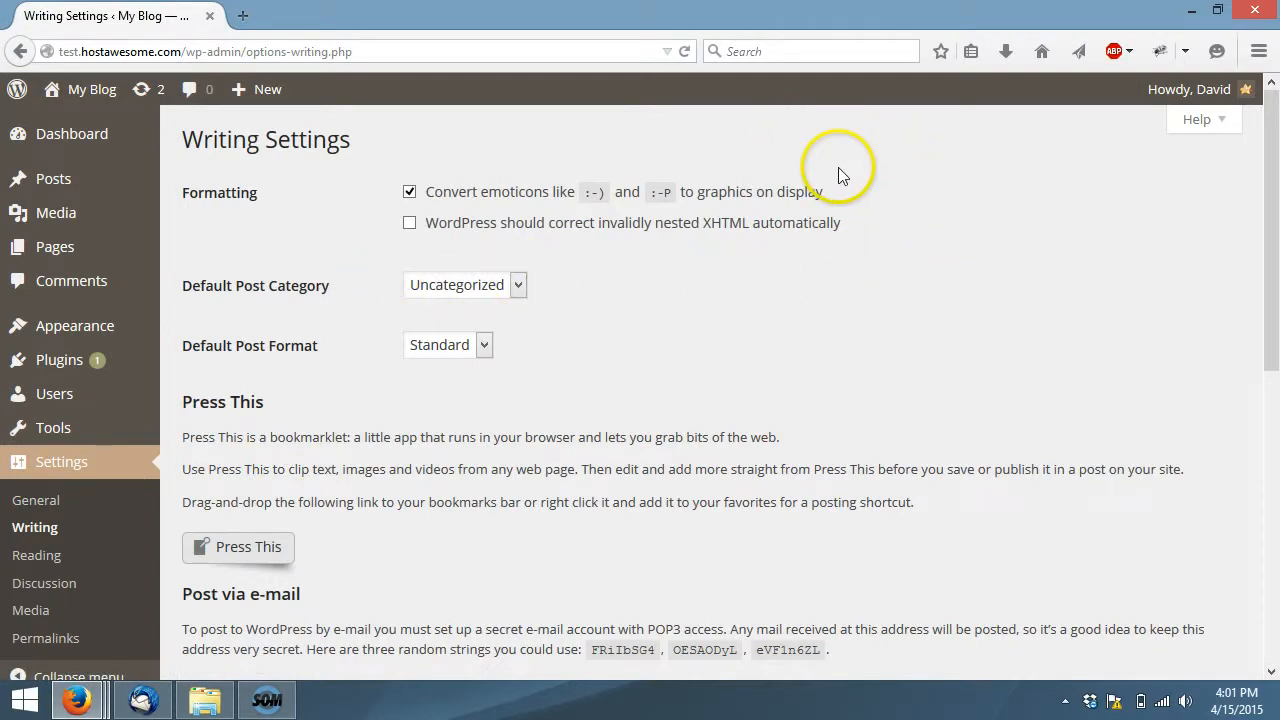
scroll(889, 312, down, 5)
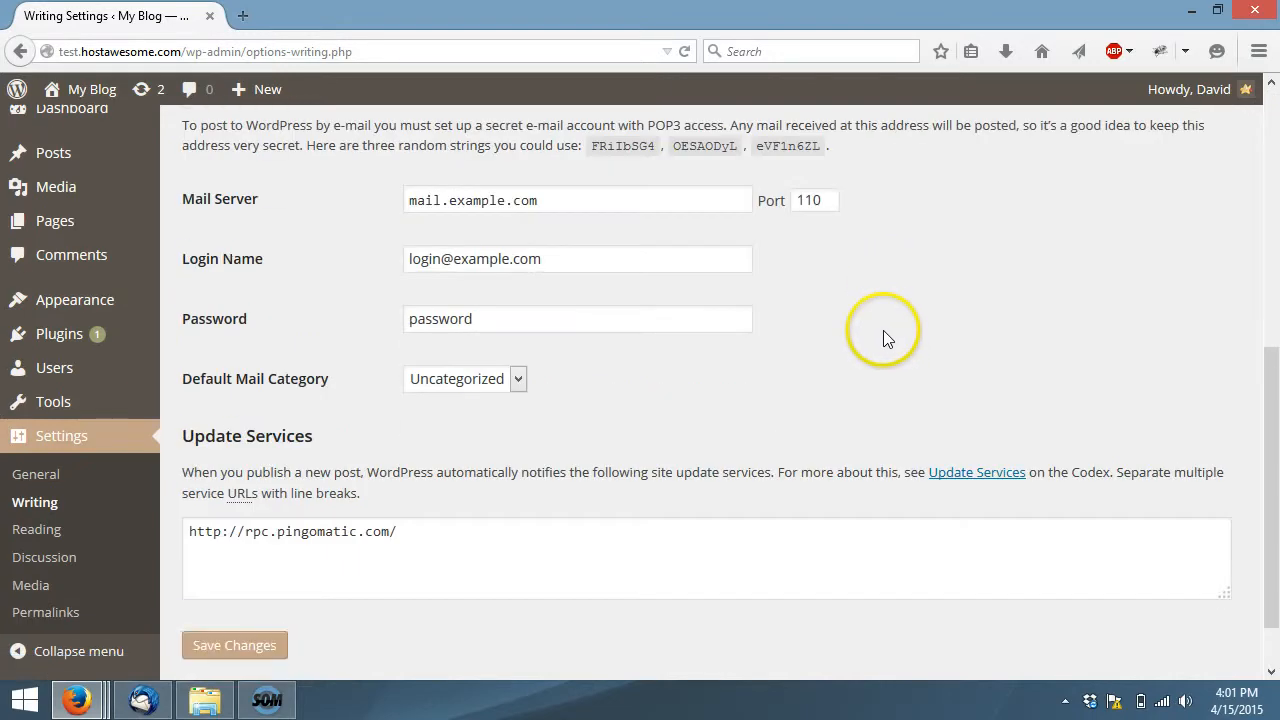
scroll(665, 270, up, 1)
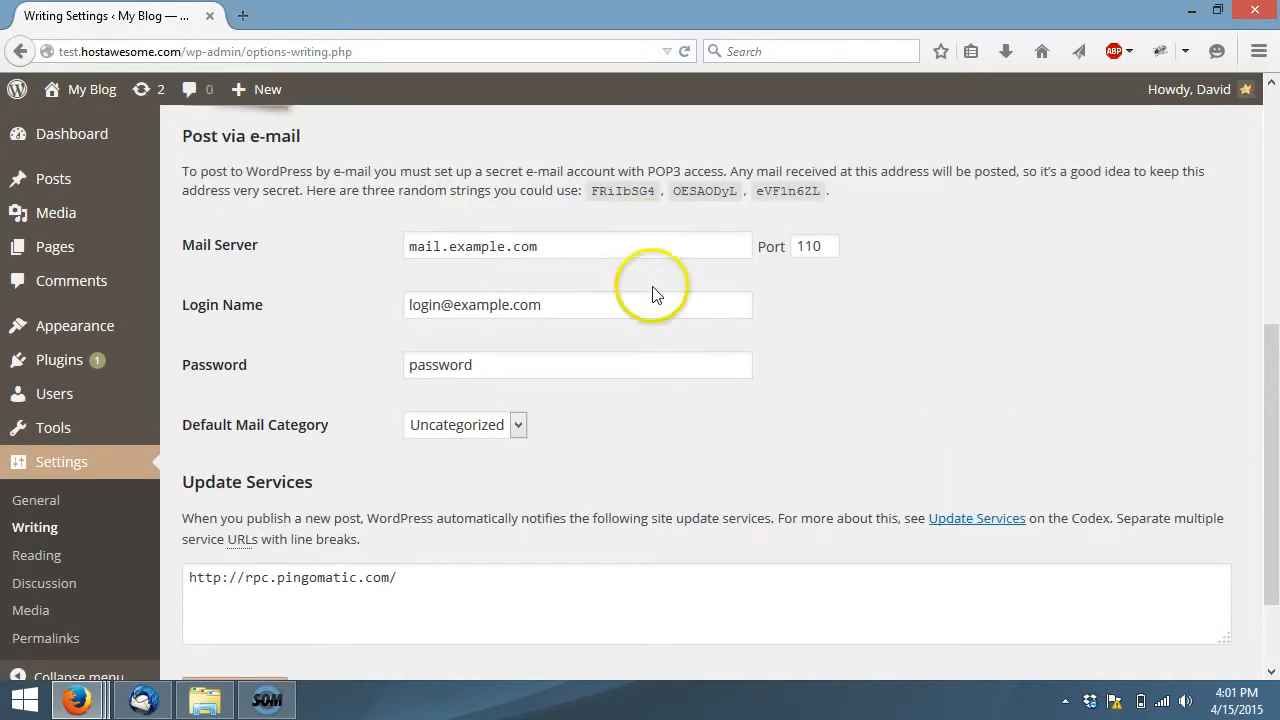
click(660, 246)
click(654, 300)
click(640, 365)
click(843, 338)
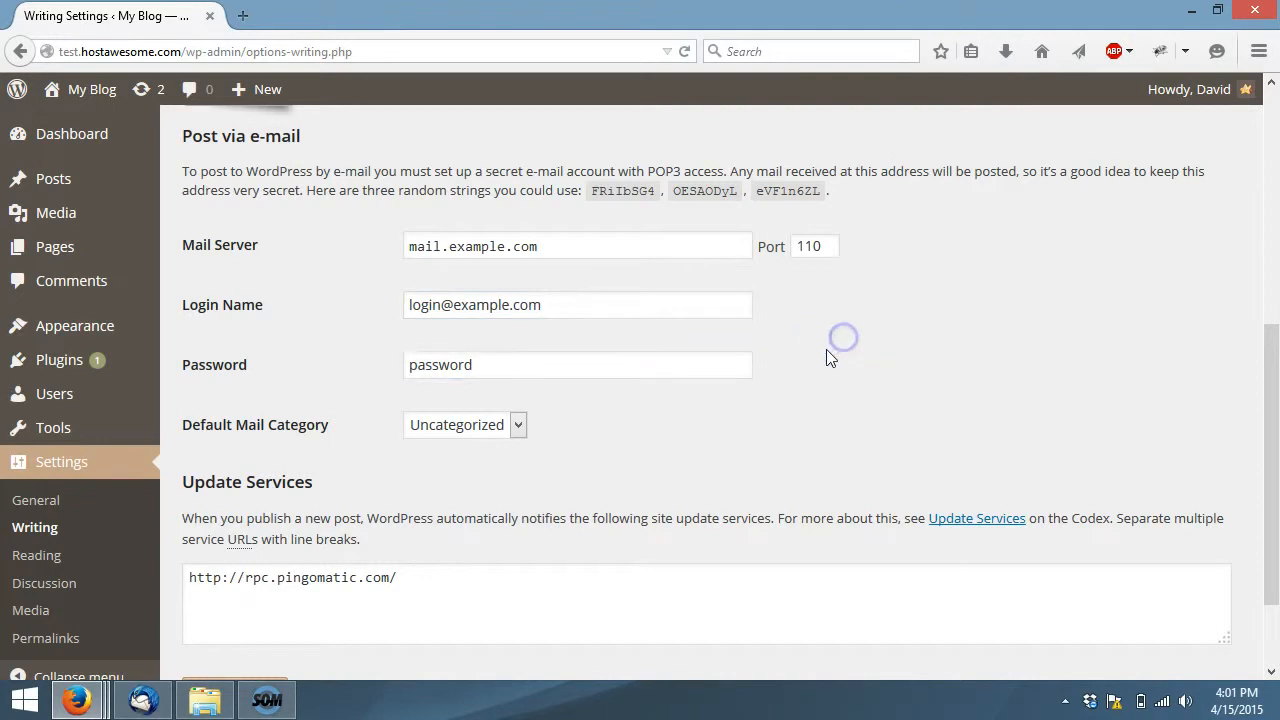
scroll(784, 336, down, 1)
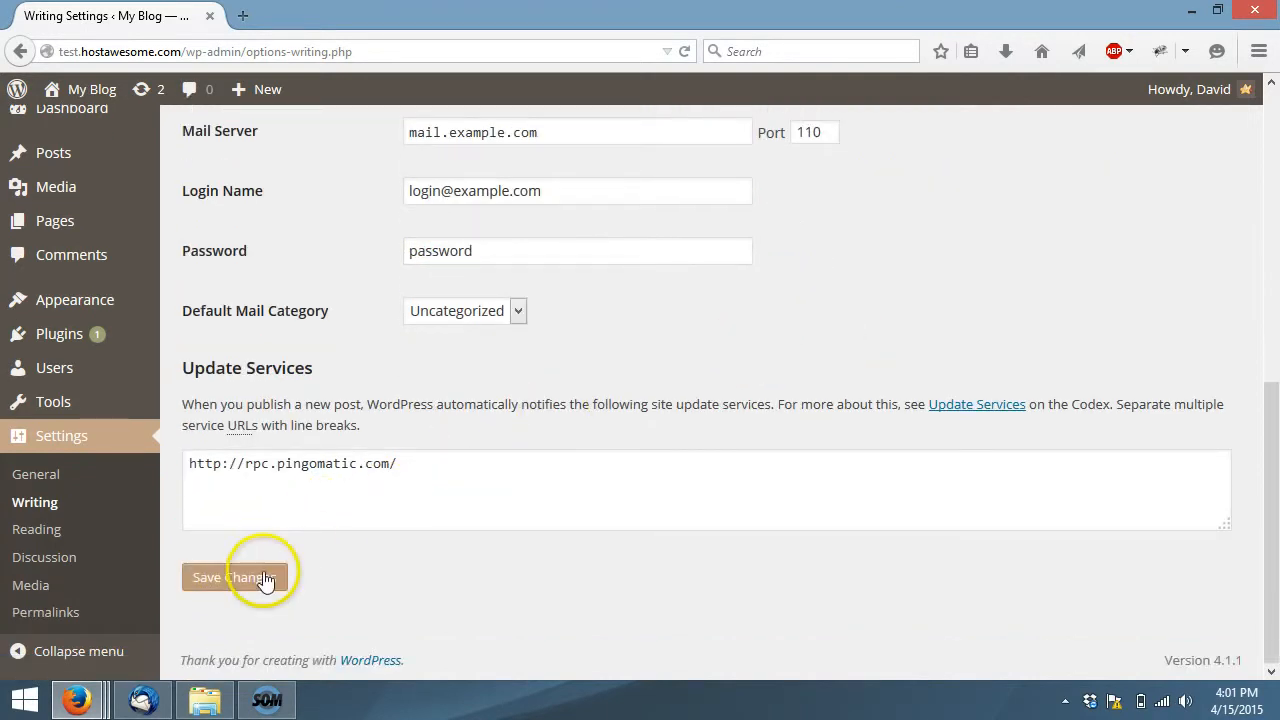
click(263, 578)
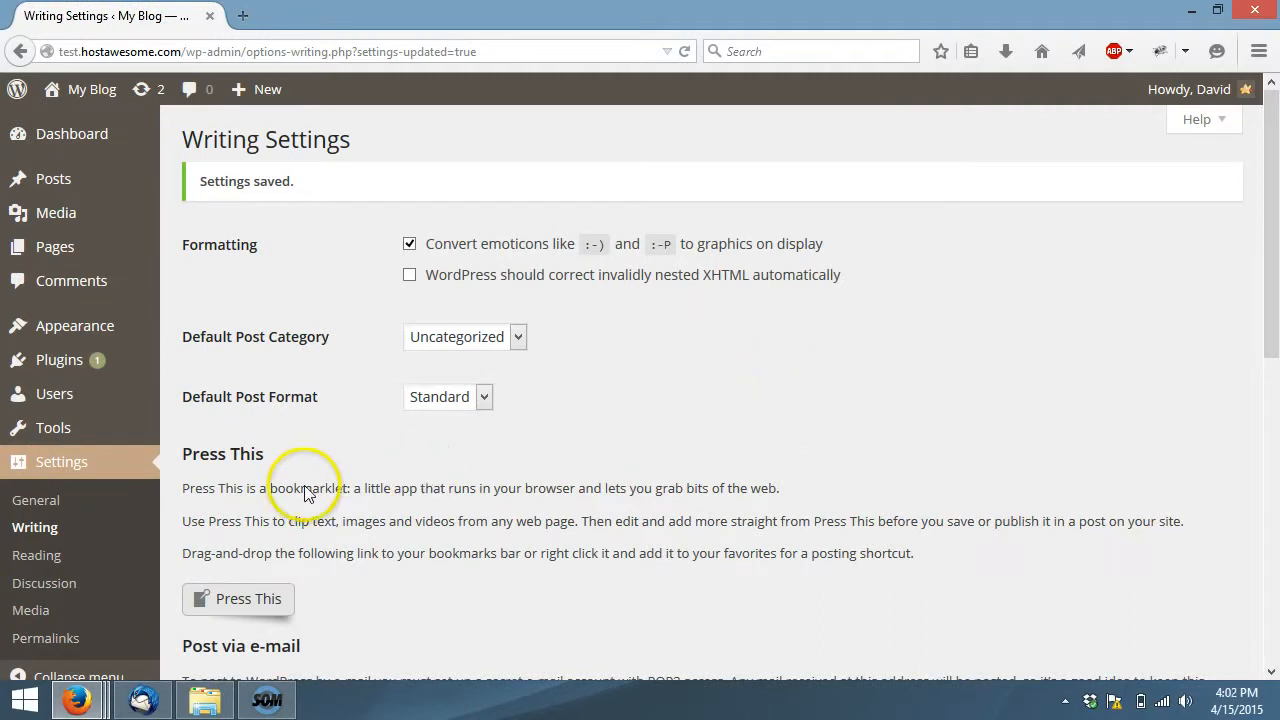
In the Reading settings, make the front page a static page, with About as front page and Learn as posts page
click(90, 550)
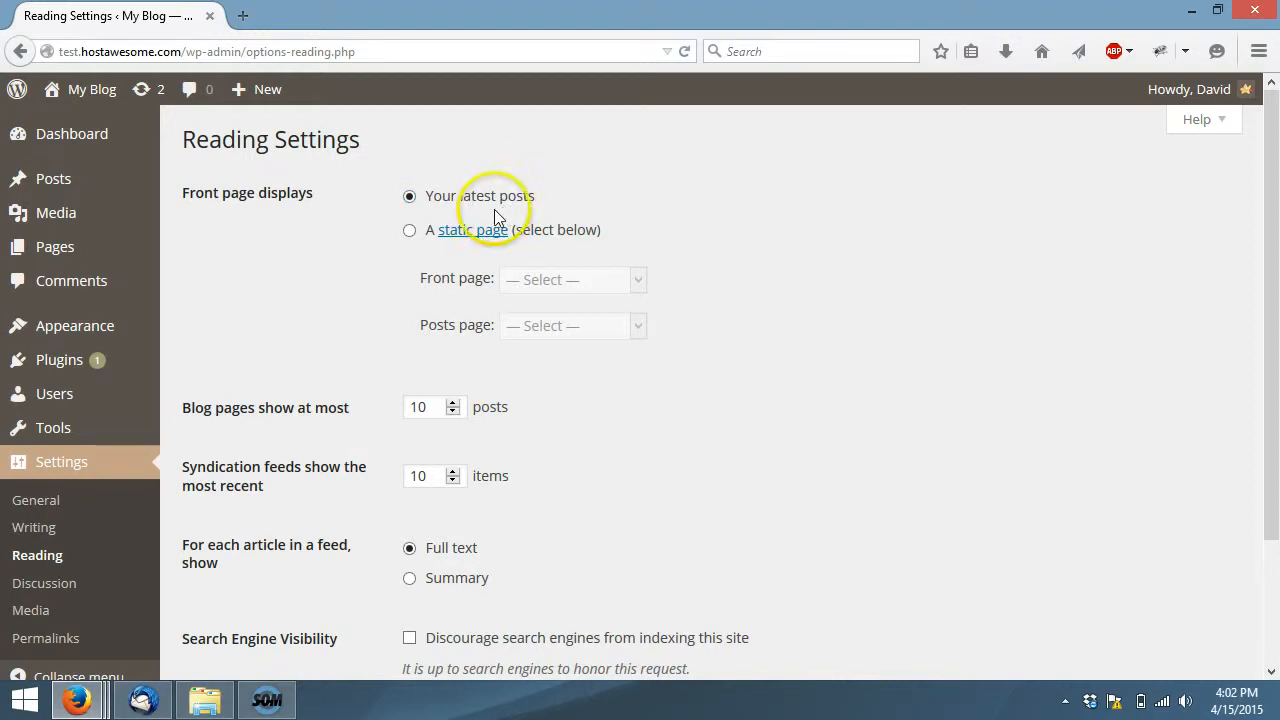
click(409, 231)
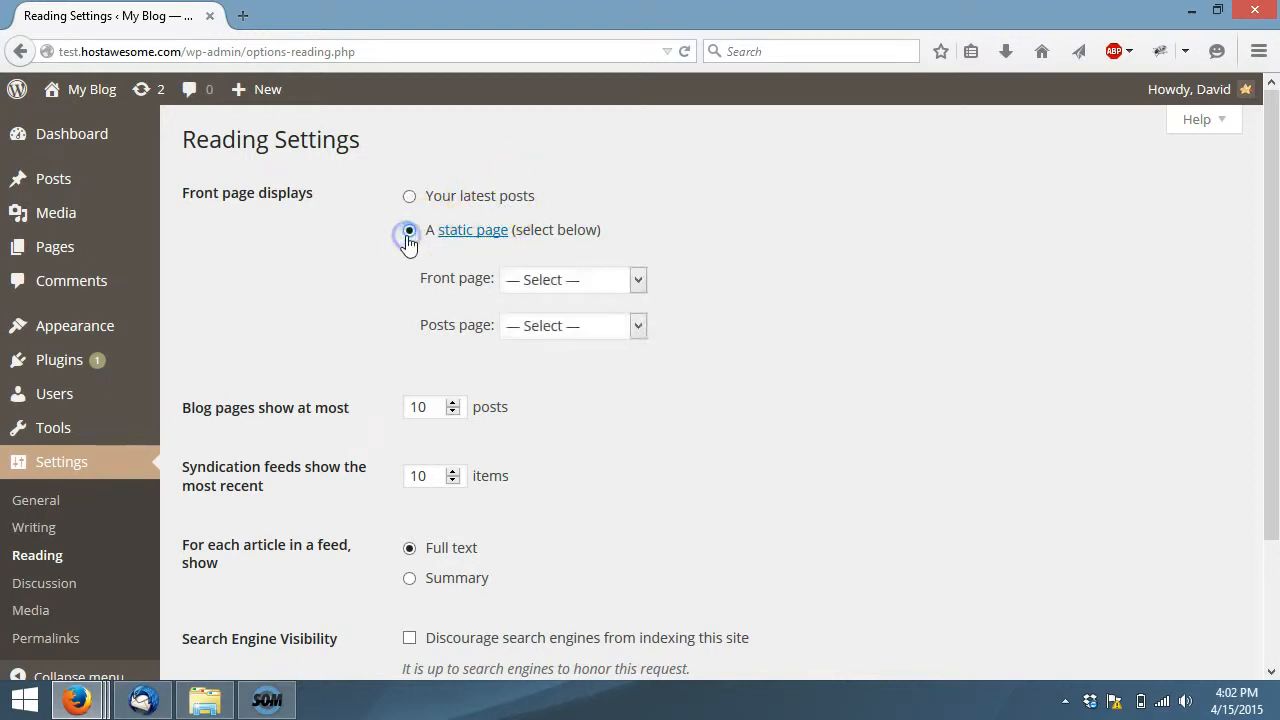
click(531, 282)
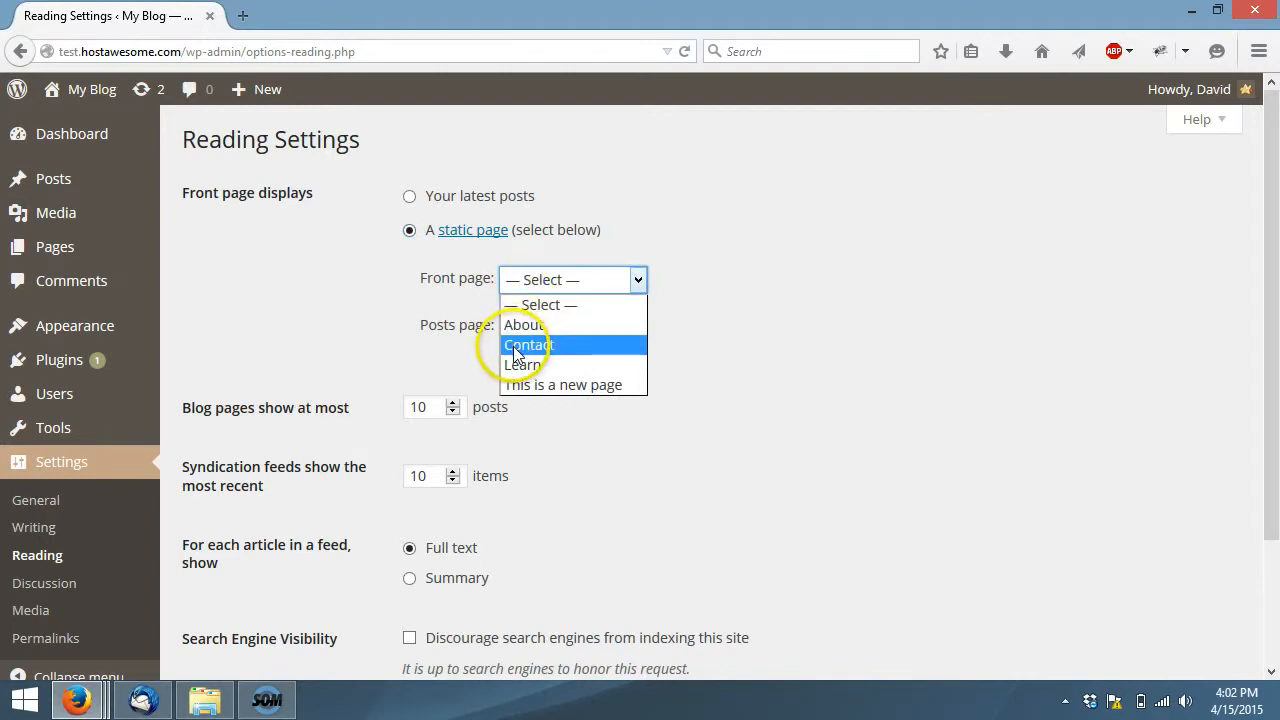
click(516, 325)
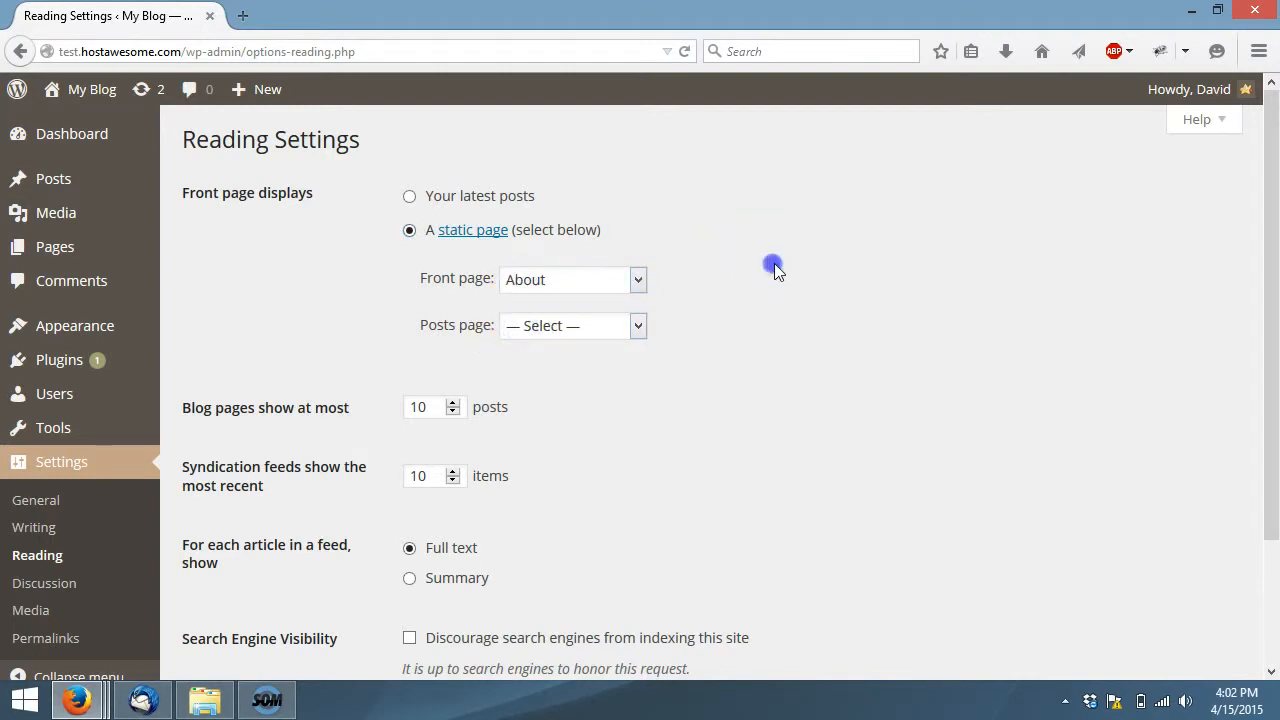
click(584, 326)
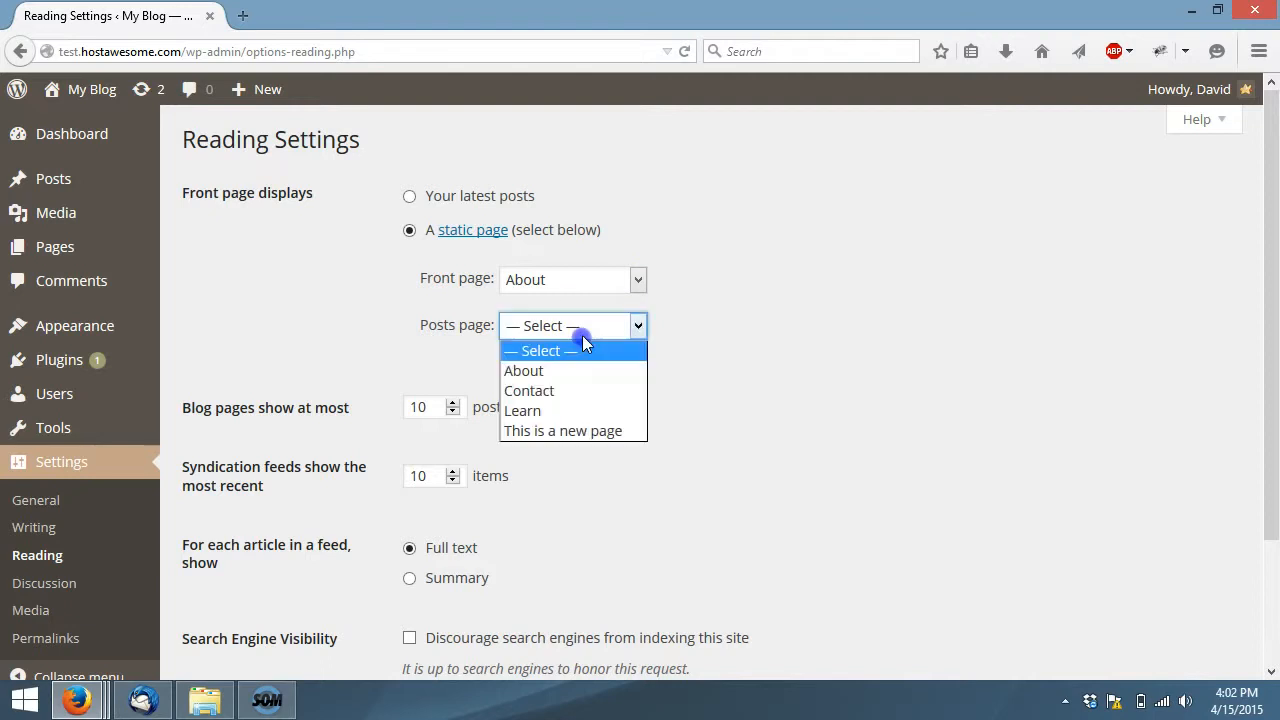
click(563, 410)
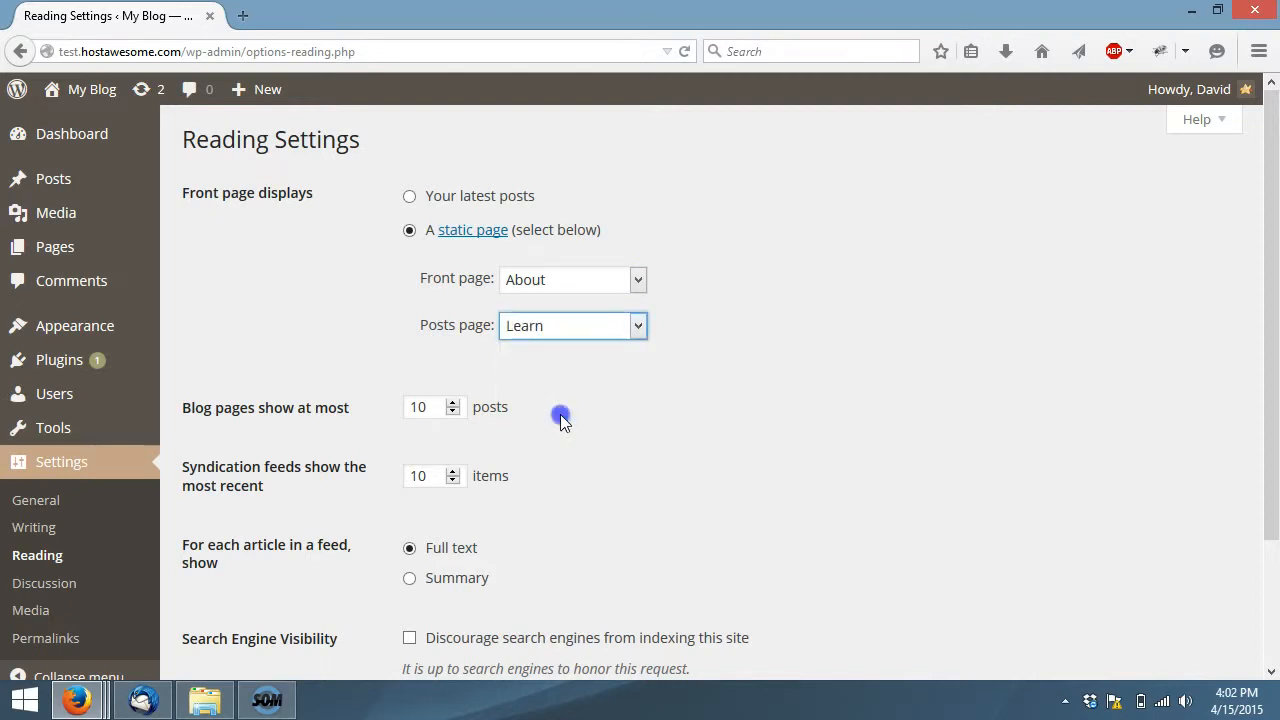
click(750, 328)
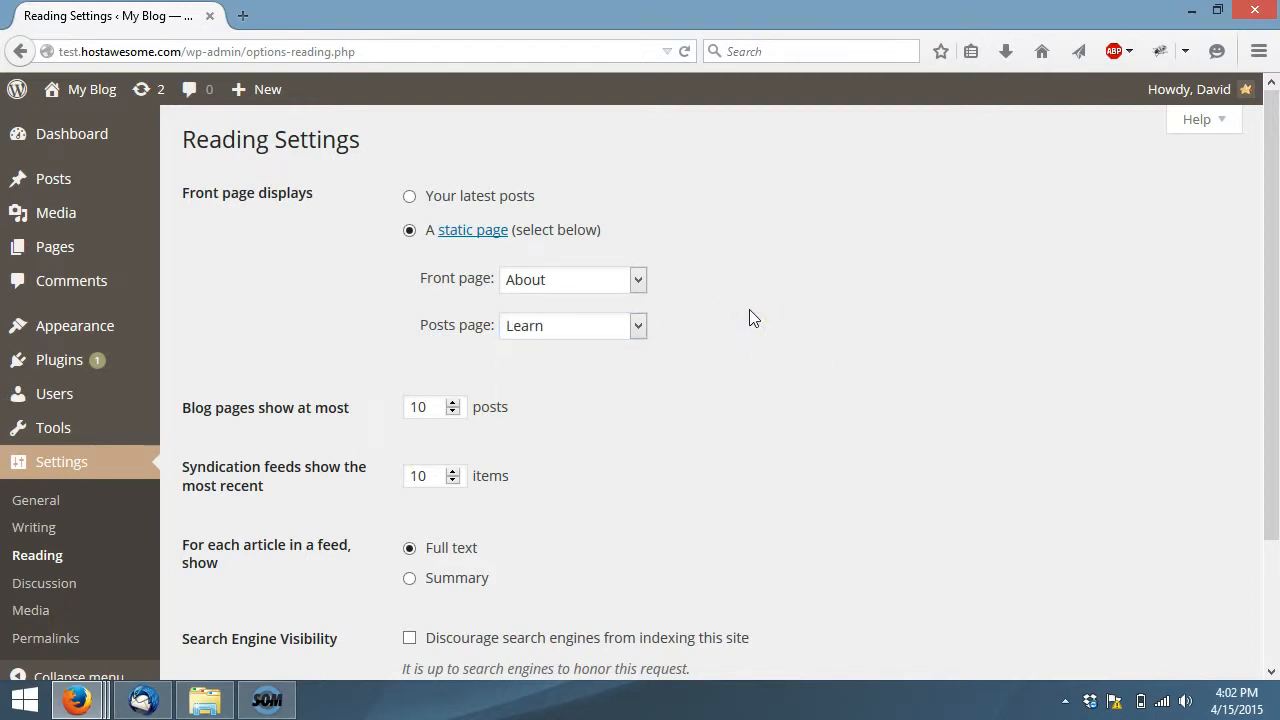
Save the Reading settings with feed articles shown as full text and search engines not discouraged from indexing the site
scroll(767, 376, down, 2)
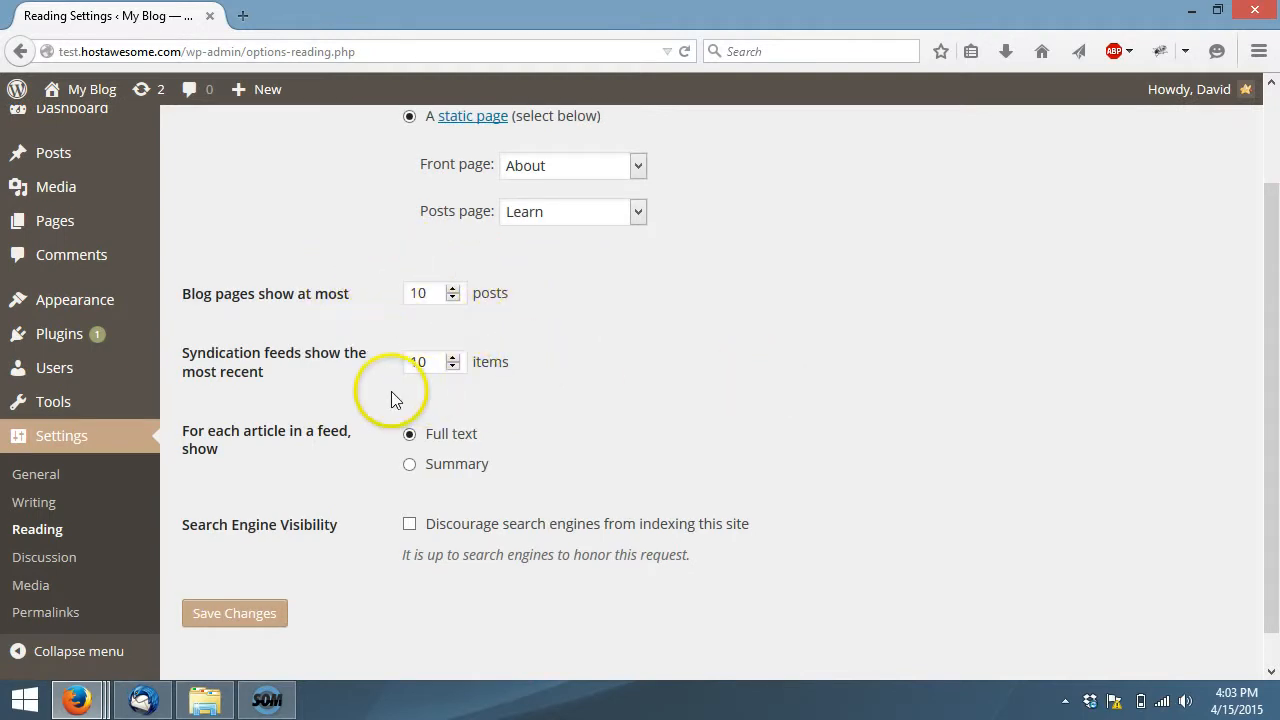
click(462, 465)
click(468, 434)
scroll(578, 421, down, 1)
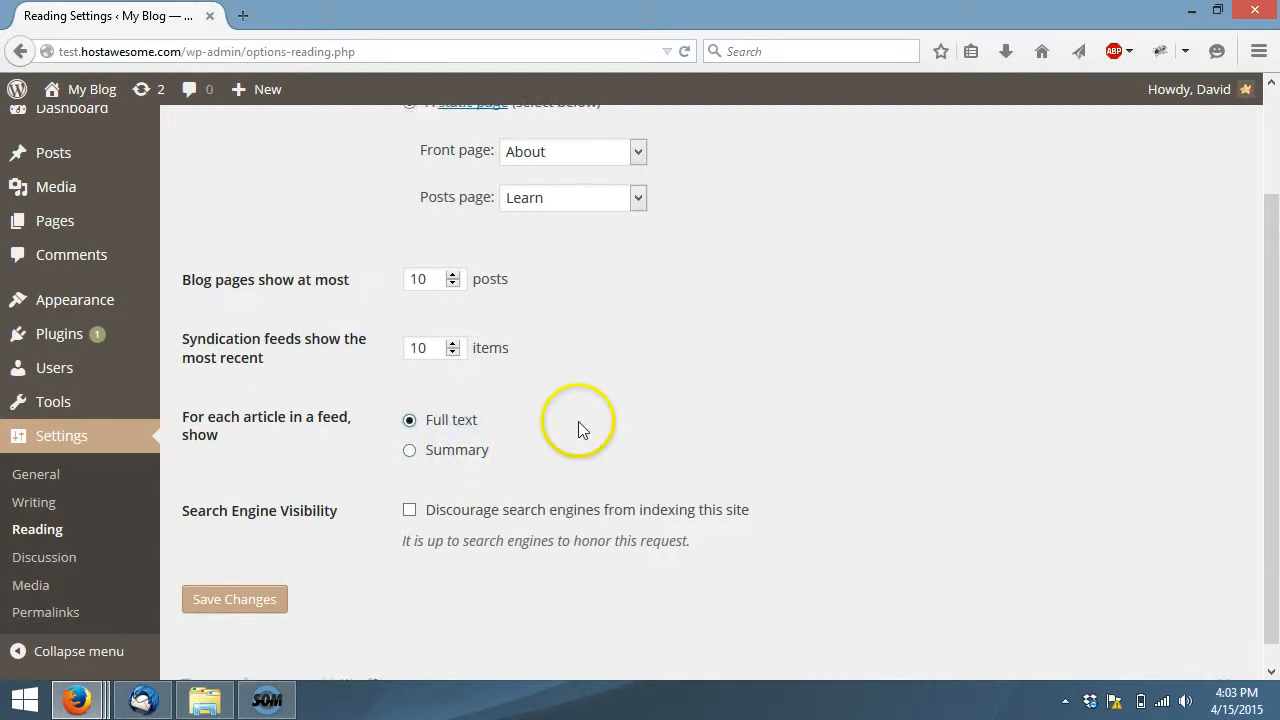
click(413, 488)
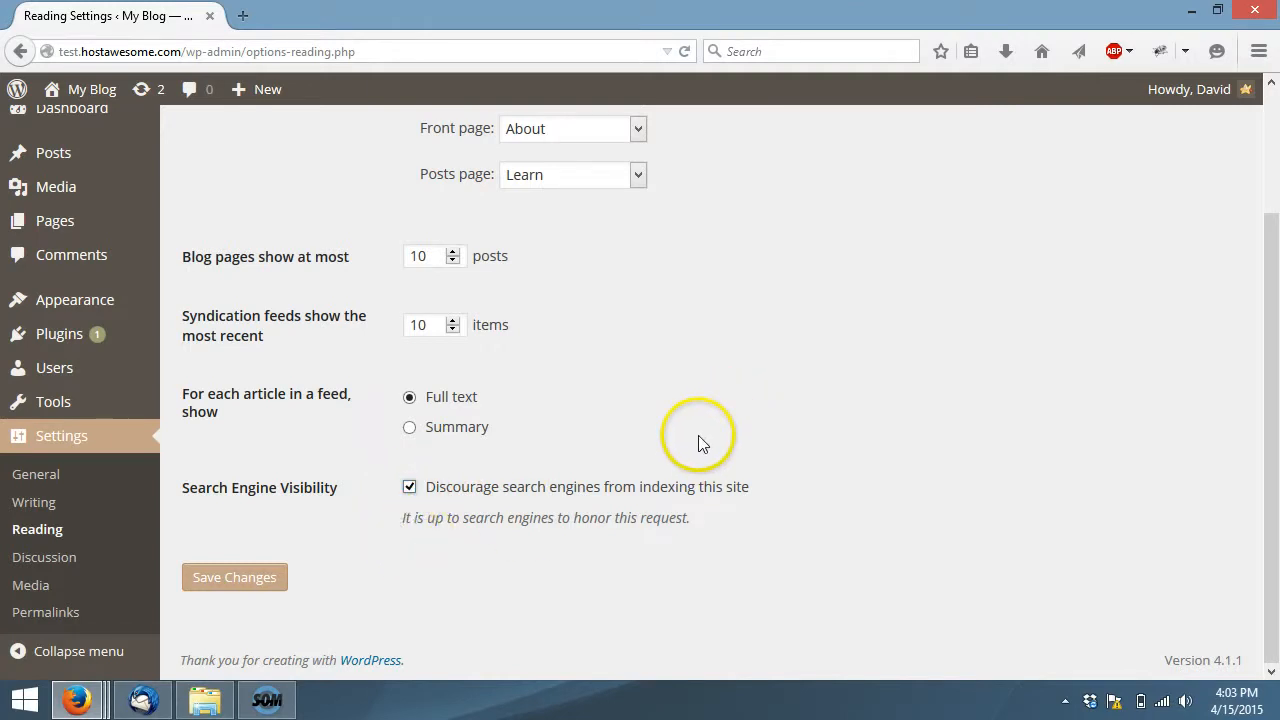
click(409, 487)
click(210, 578)
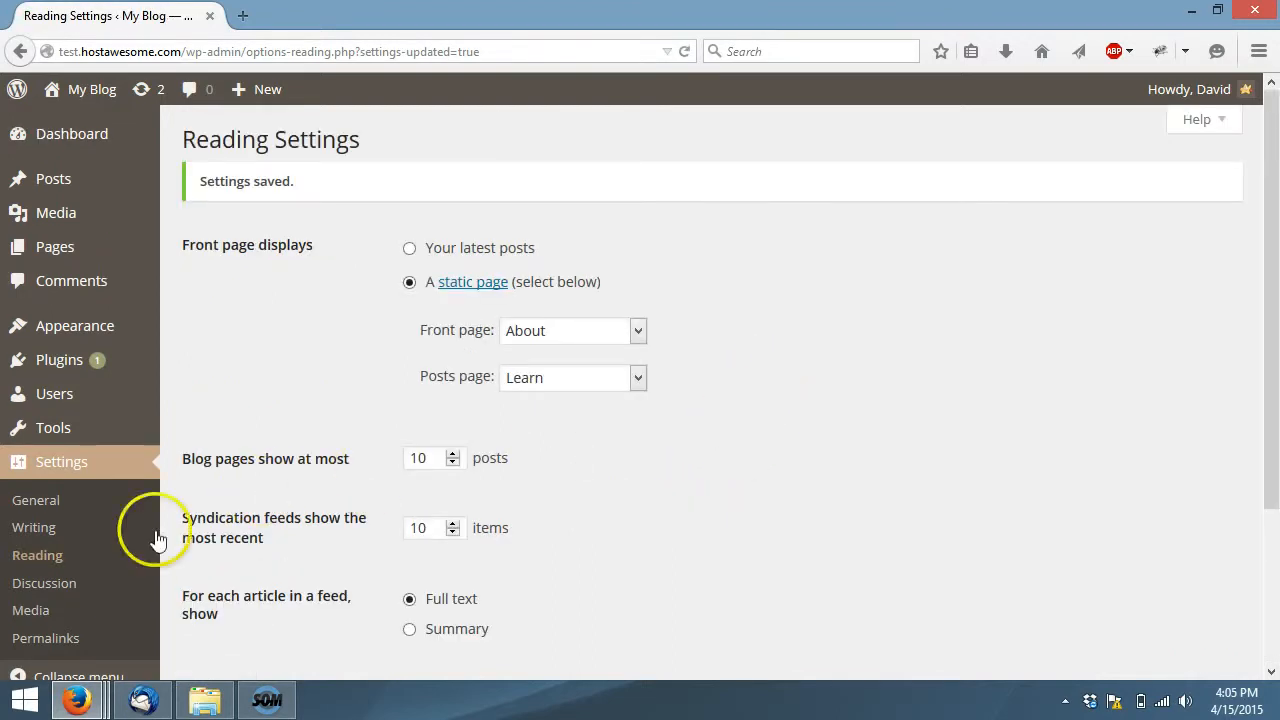
Open the Discussion settings and examine the default article, comment and e-mail notification options
click(78, 586)
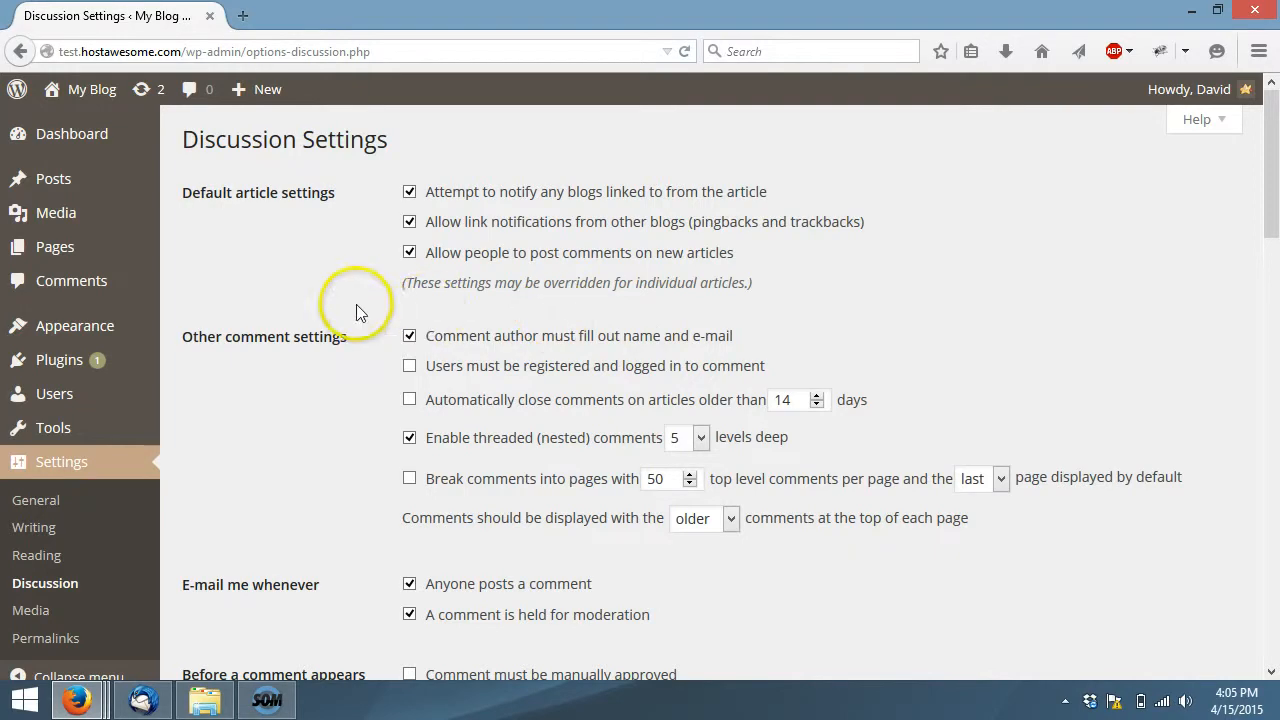
scroll(861, 261, down, 2)
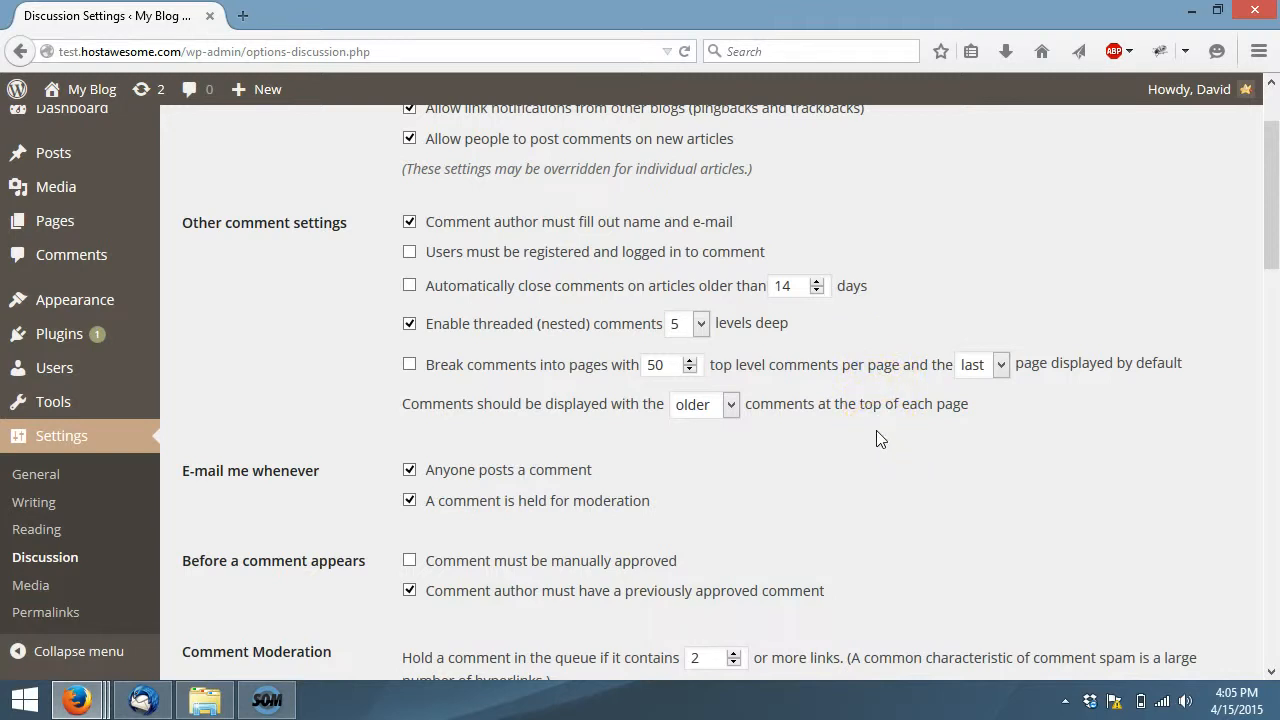
click(410, 470)
click(410, 470)
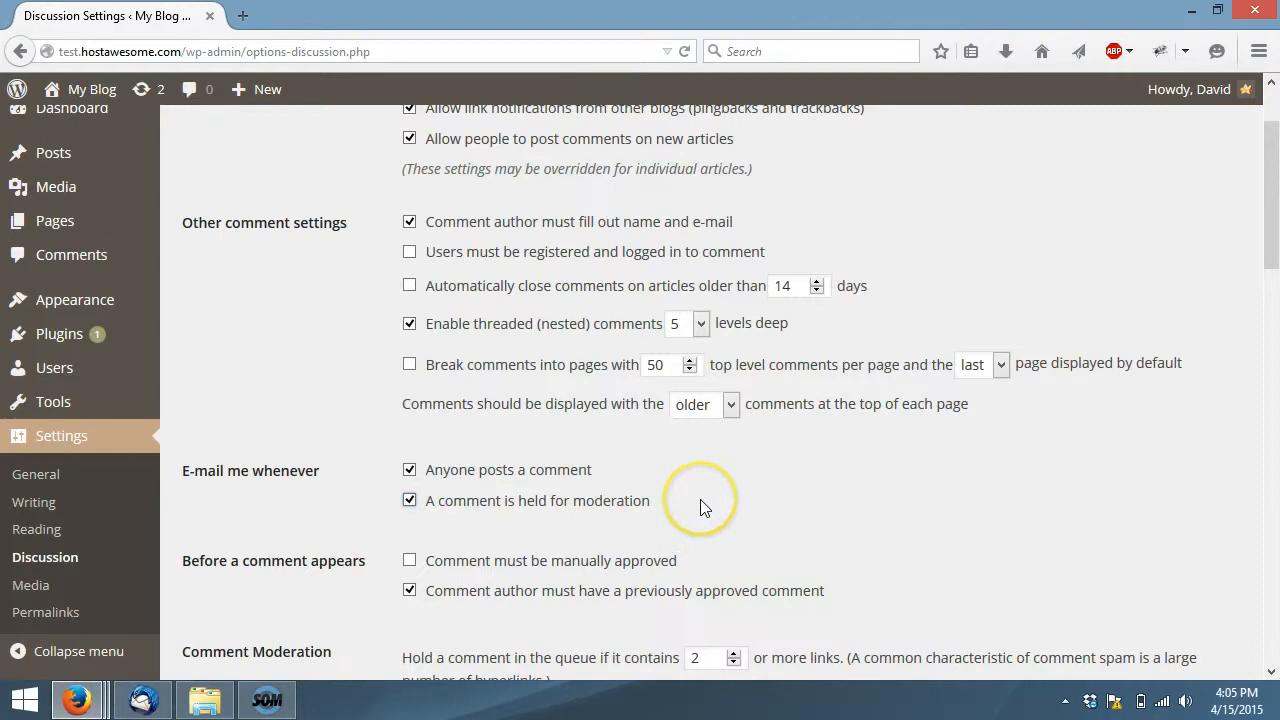
scroll(890, 460, down, 2)
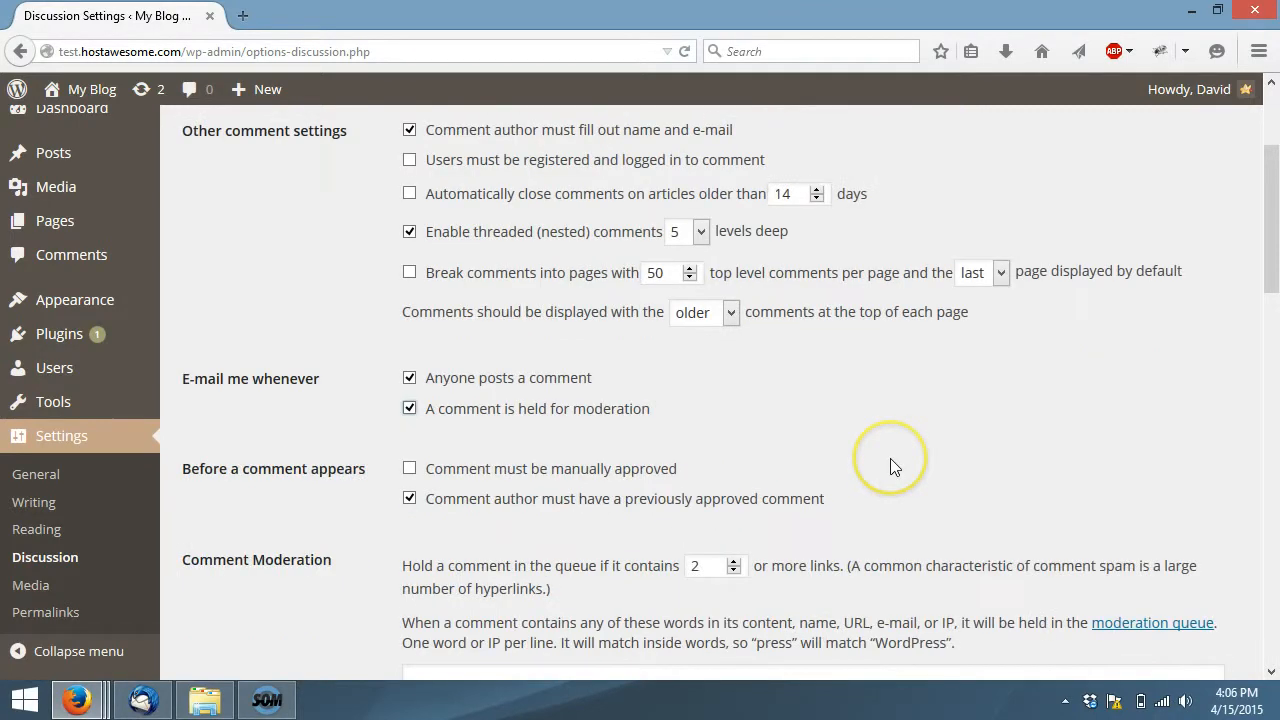
Try the "Comment must be manually approved" and previously approved comment options, restore both, and view the Comment Moderation section
click(411, 450)
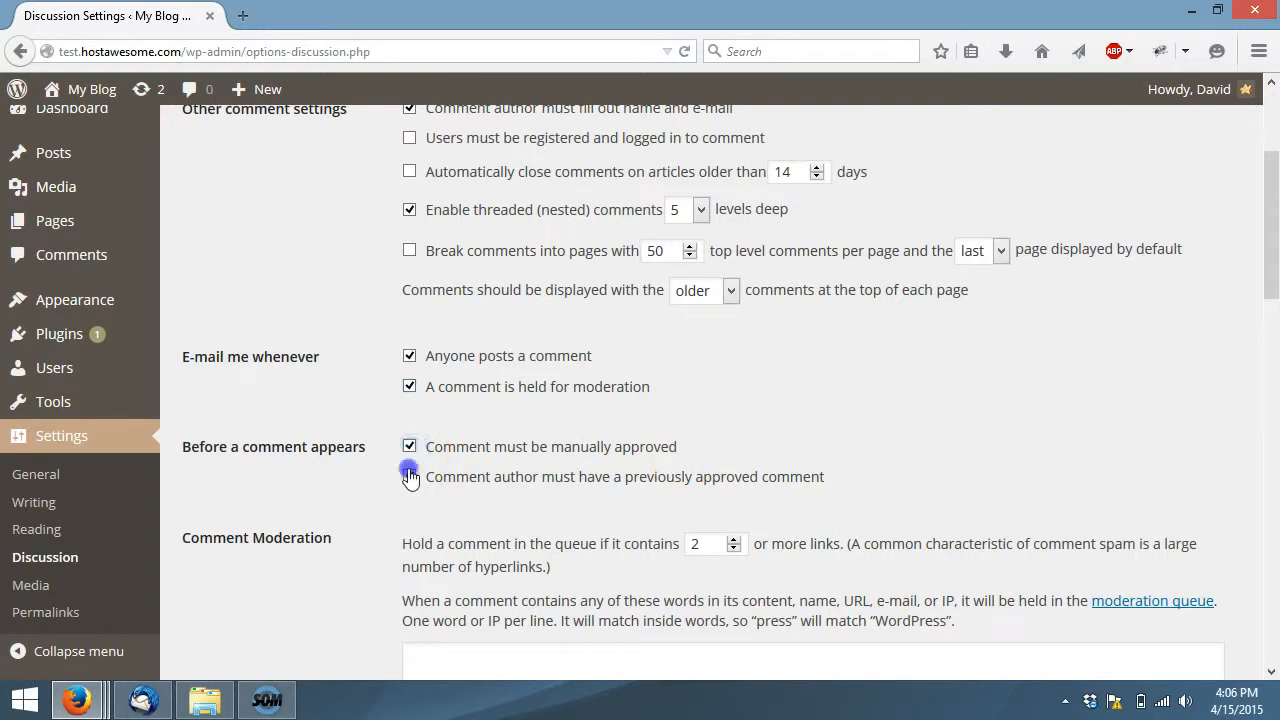
click(413, 449)
click(410, 476)
click(410, 477)
scroll(886, 408, down, 1)
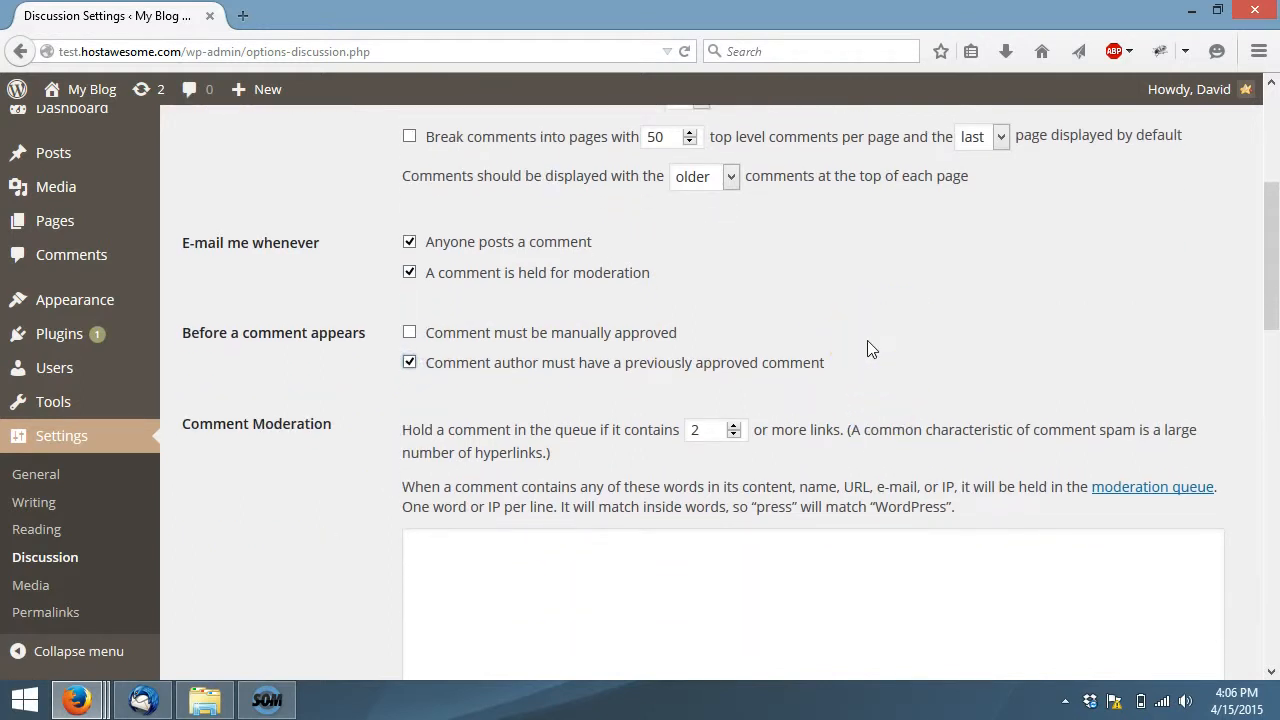
scroll(905, 318, down, 2)
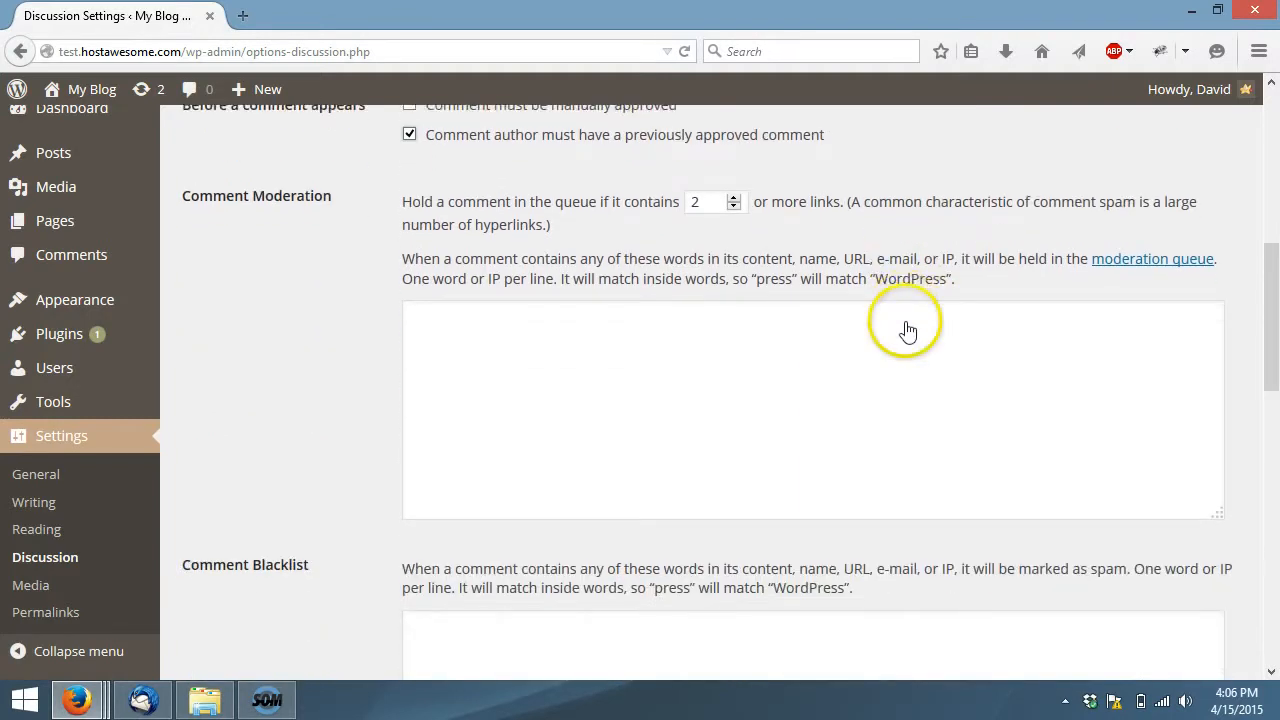
Examine the Comment Moderation link limit and word list and the Comment Blacklist field without entering any words
click(735, 197)
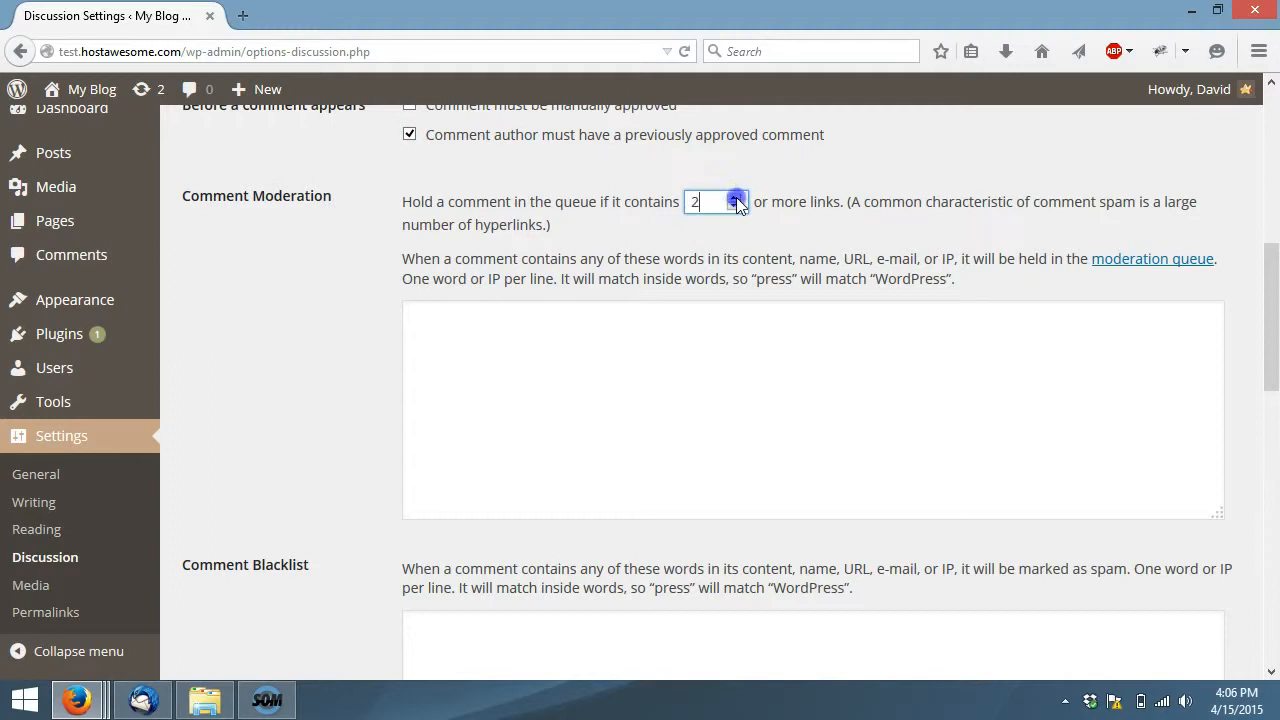
scroll(820, 236, down, 1)
scroll(820, 236, down, 1)
click(657, 220)
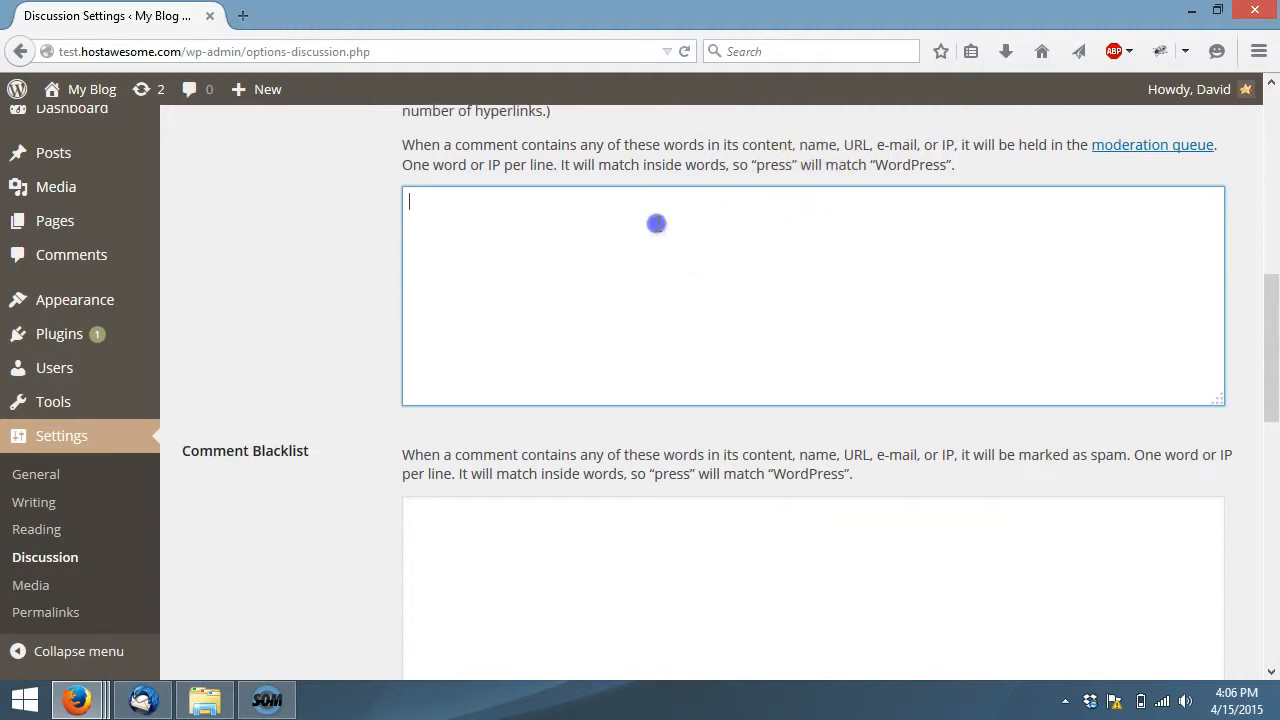
click(683, 541)
click(674, 297)
click(668, 552)
click(366, 426)
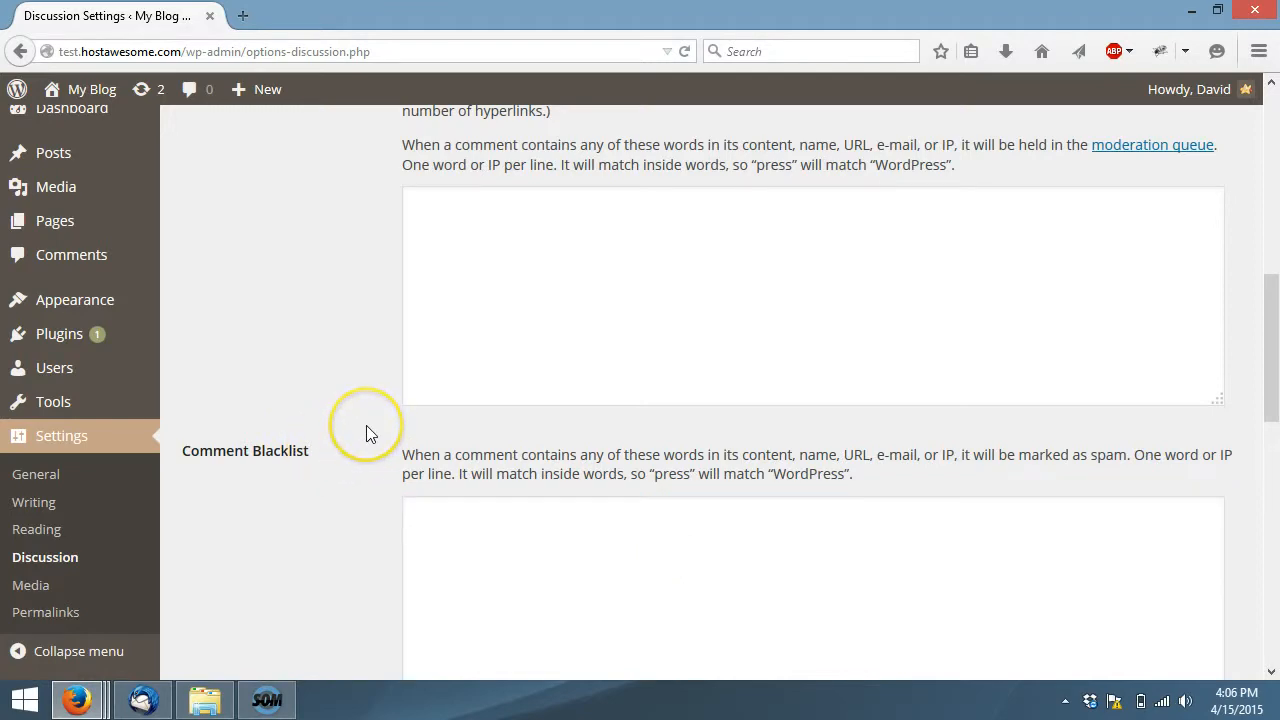
Try switching off Show Avatars and choosing the PG maximum rating, restoring displayed avatars and the G rating
scroll(360, 410, down, 8)
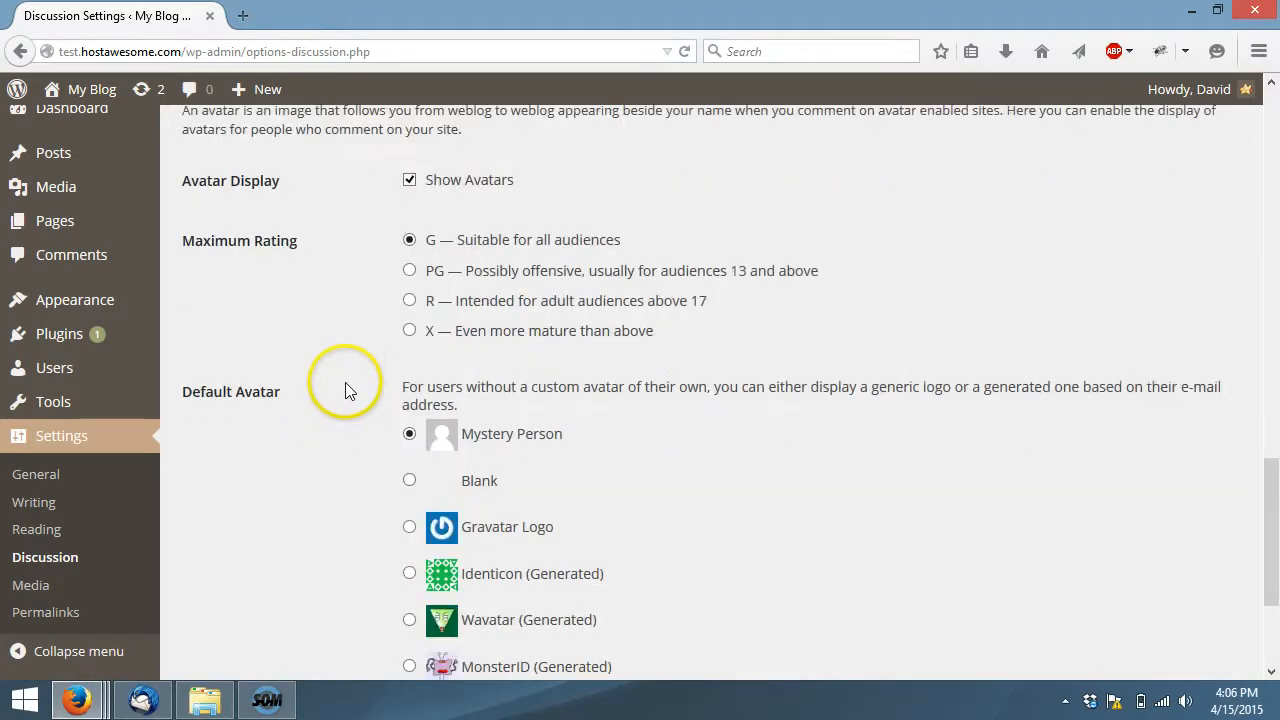
scroll(346, 385, up, 1)
scroll(346, 362, up, 1)
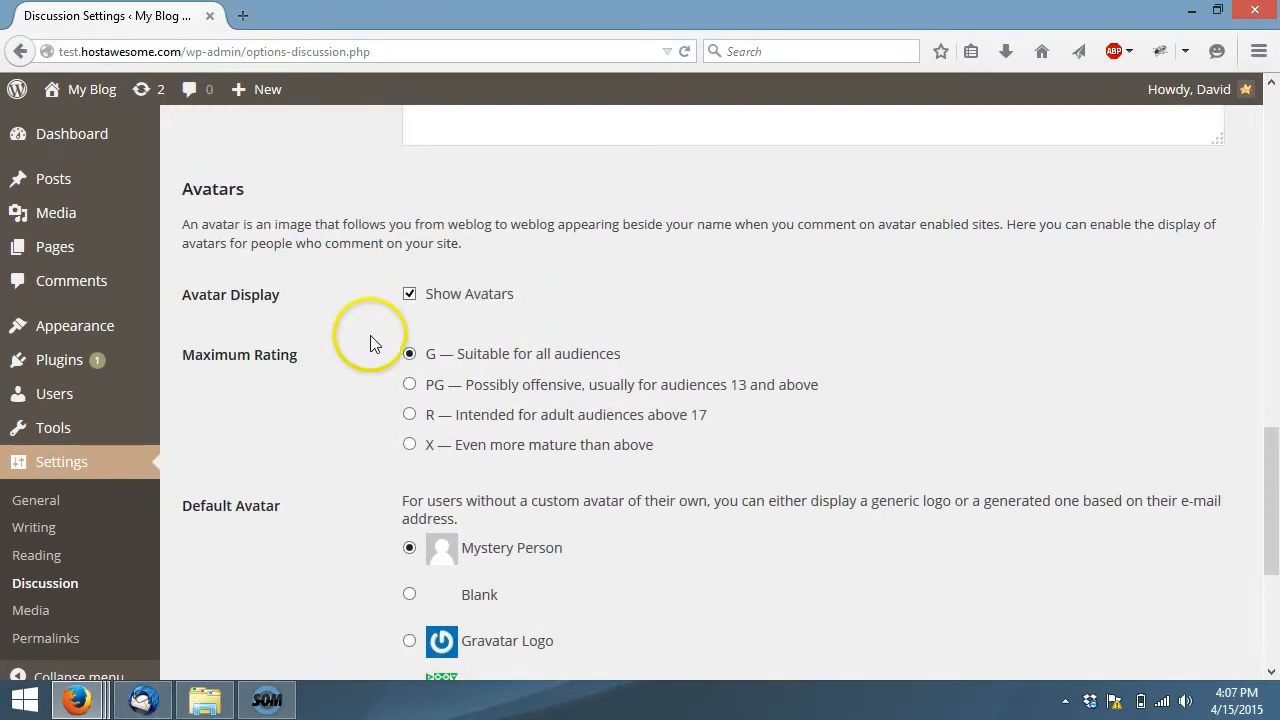
click(409, 295)
click(409, 295)
click(409, 384)
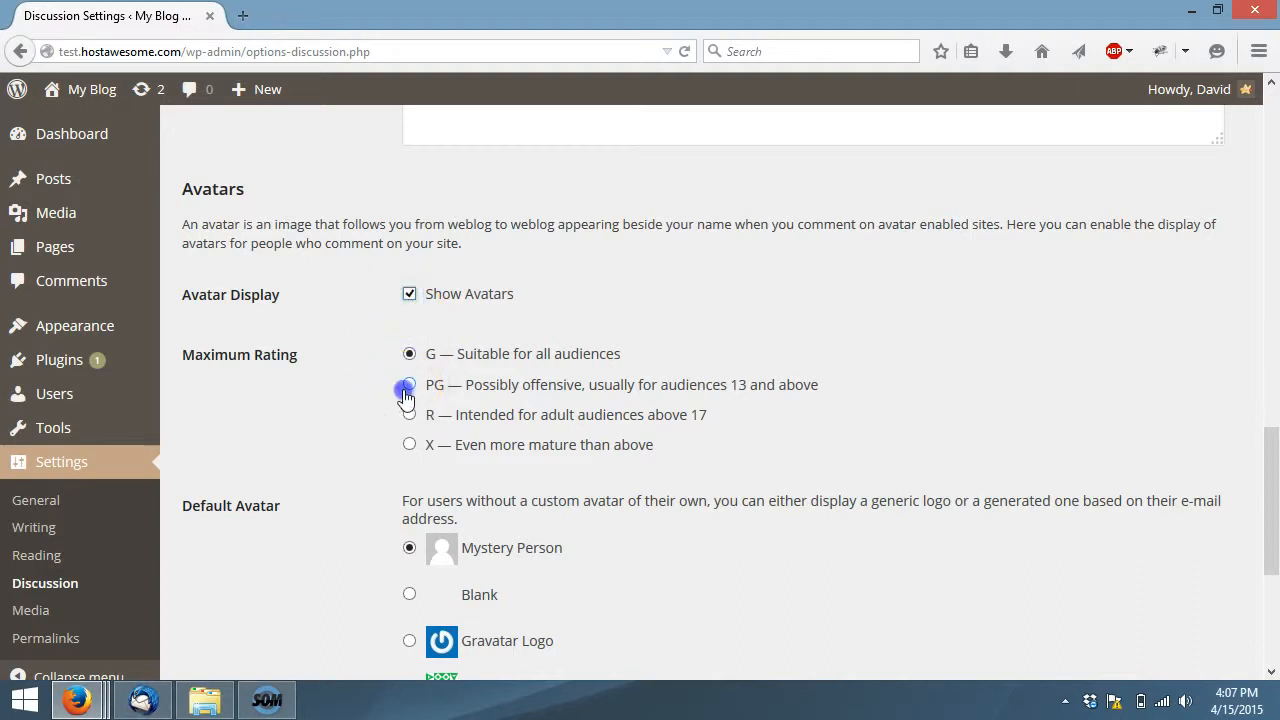
click(409, 354)
Try the Blank and Gravatar Logo default avatars, set it back to Mystery Person and save the Discussion settings
scroll(356, 352, down, 4)
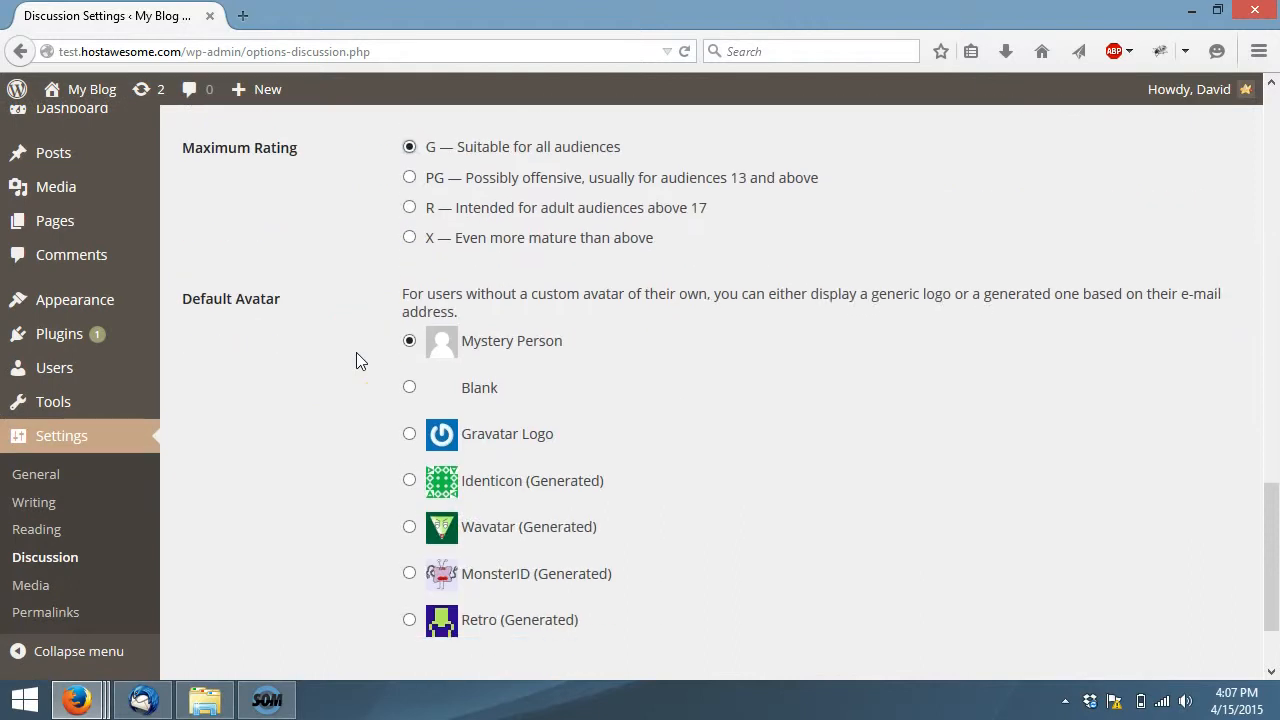
scroll(356, 352, down, 2)
click(409, 268)
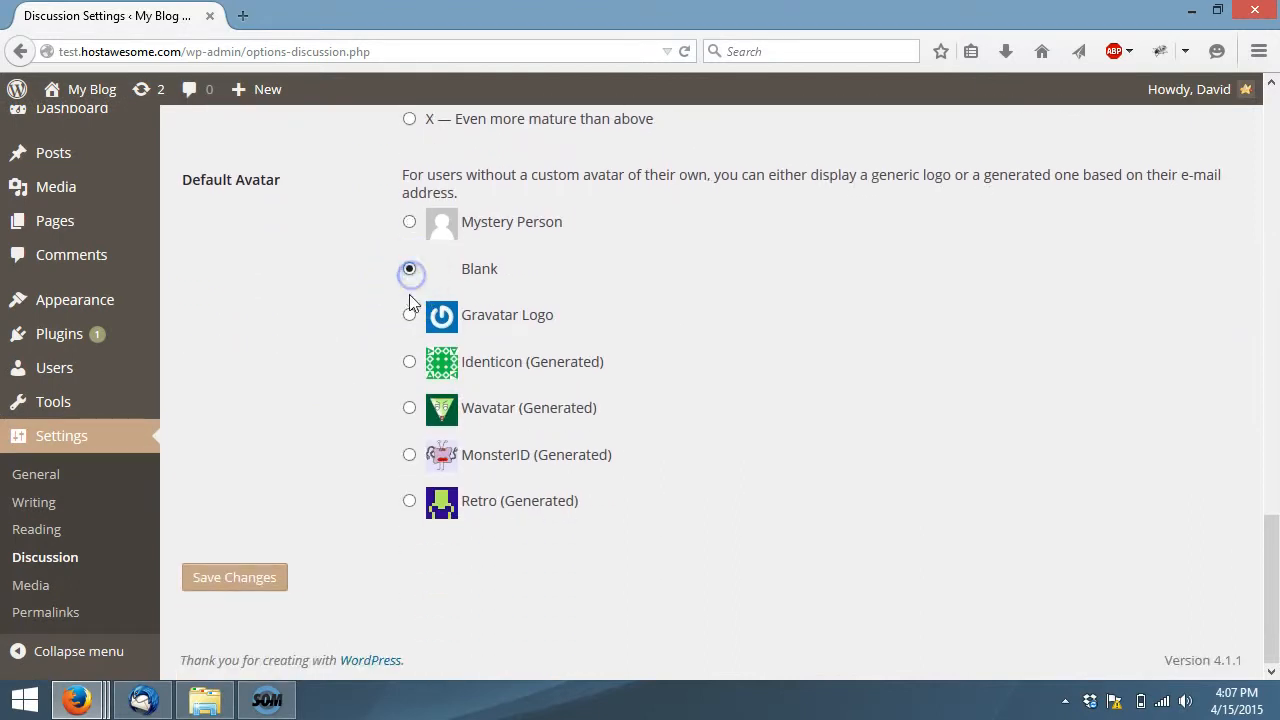
click(409, 316)
click(409, 221)
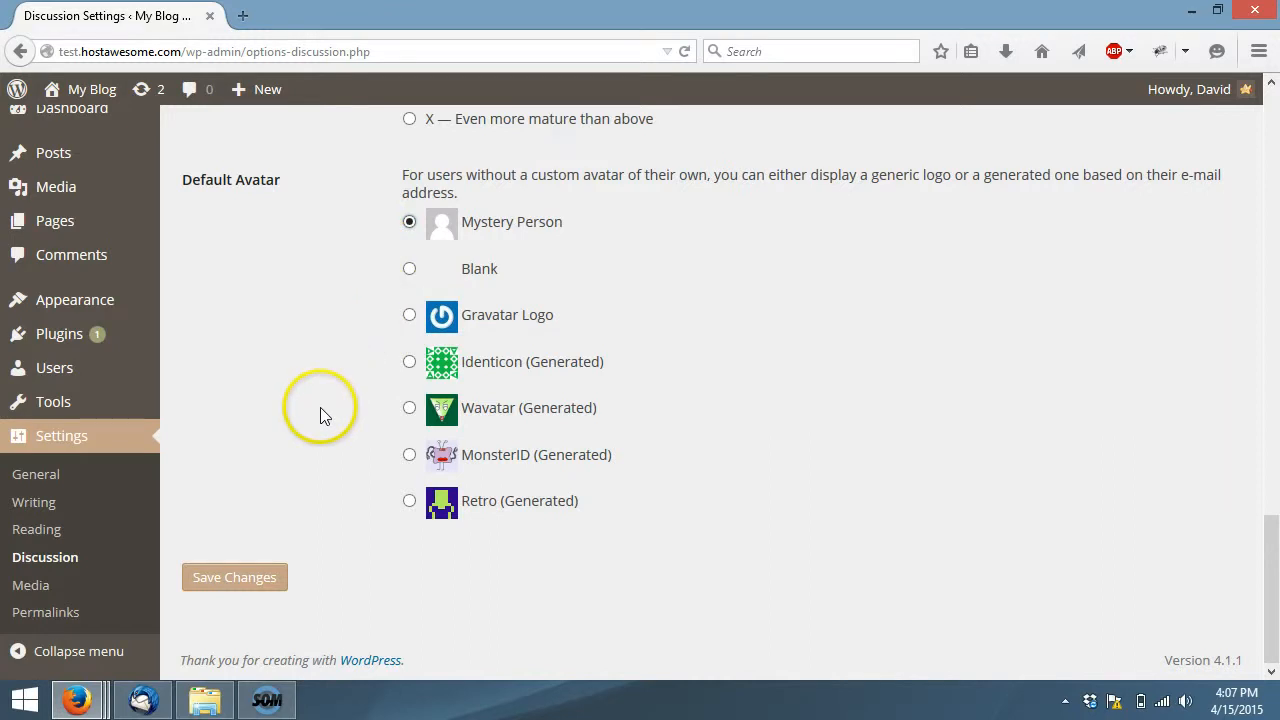
click(275, 568)
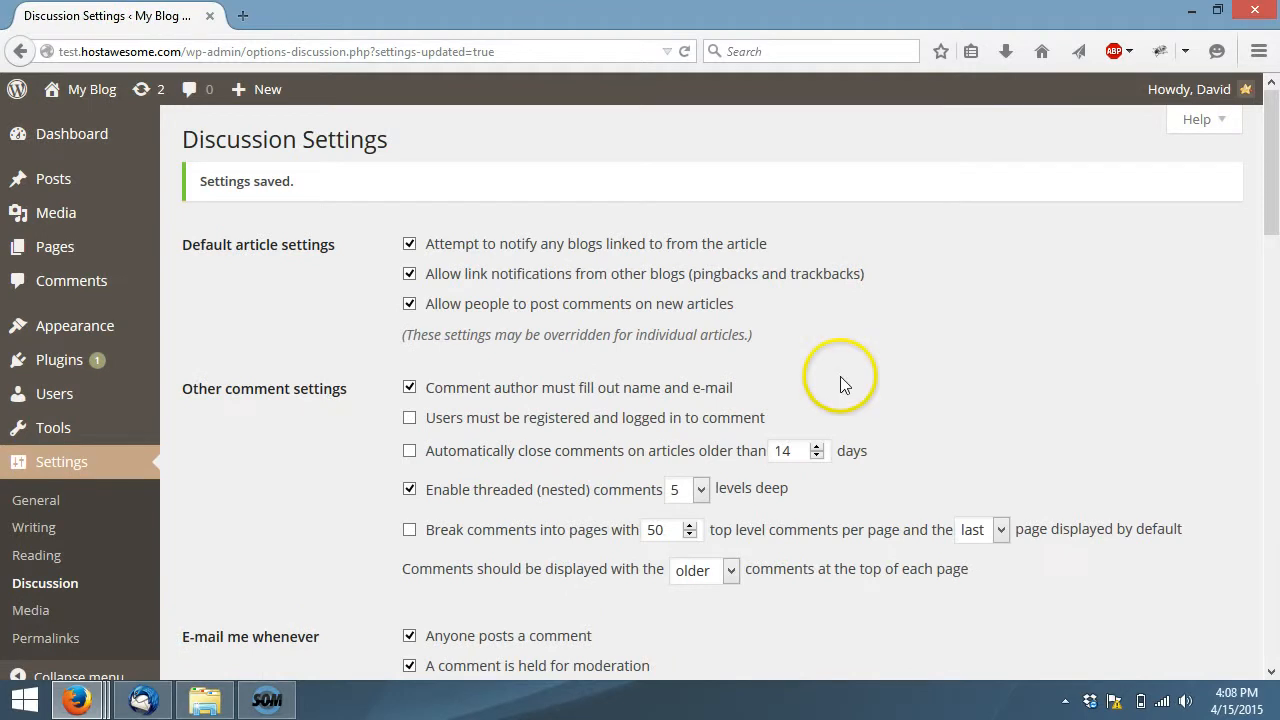
Open the Media settings and examine the image sizes and the upload folder organization option
click(112, 612)
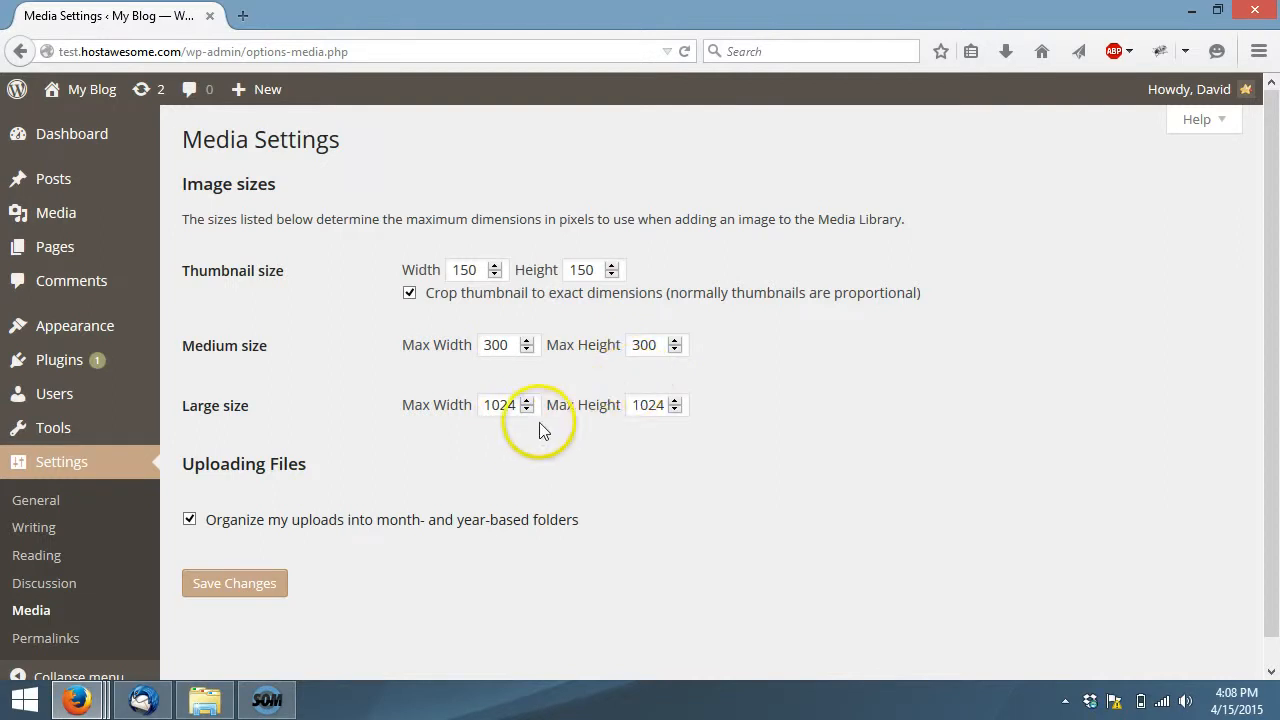
scroll(733, 438, down, 1)
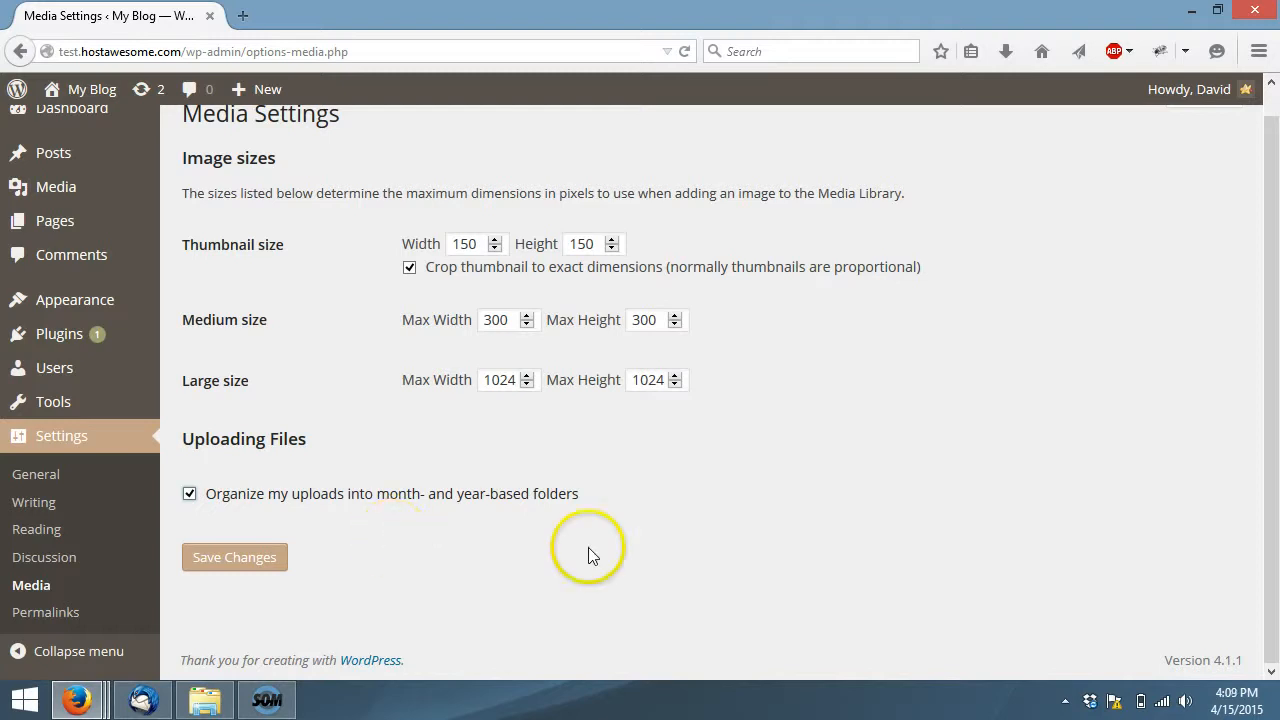
Open the Permalink settings, try the day, month and numeric URL structures, and select Post name
click(48, 613)
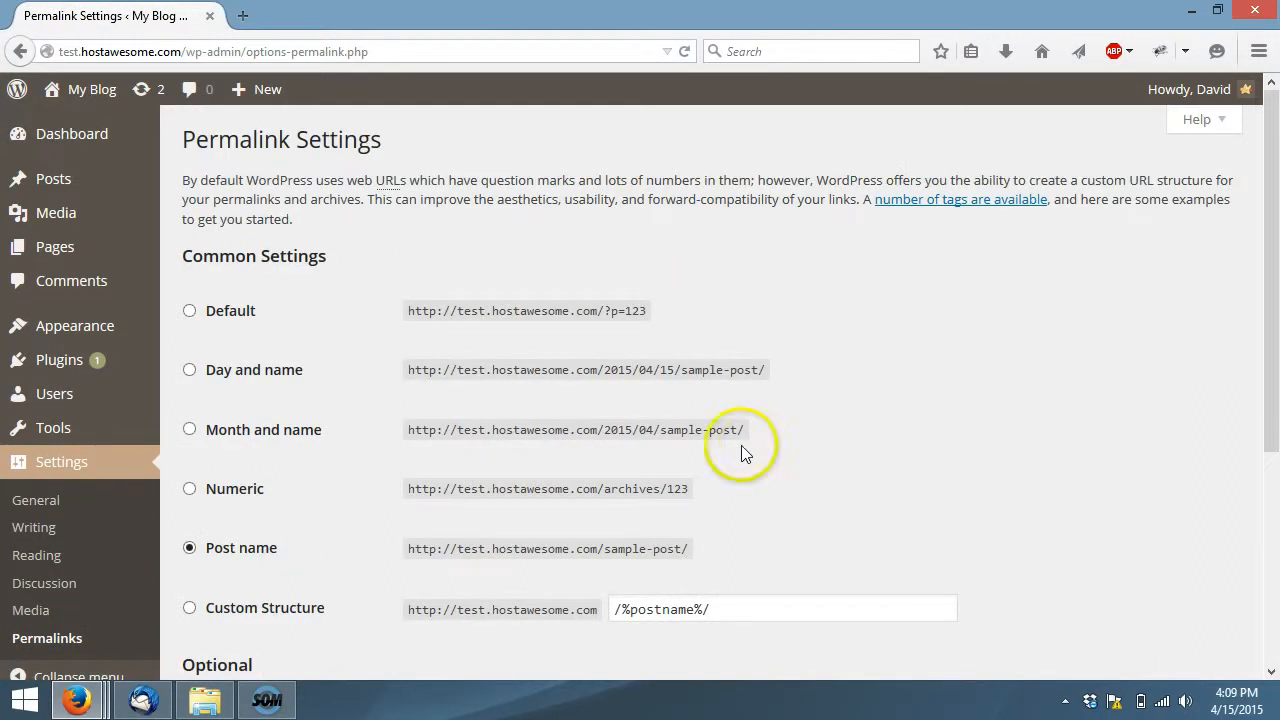
click(189, 370)
click(189, 429)
click(190, 487)
scroll(194, 449, down, 2)
click(192, 438)
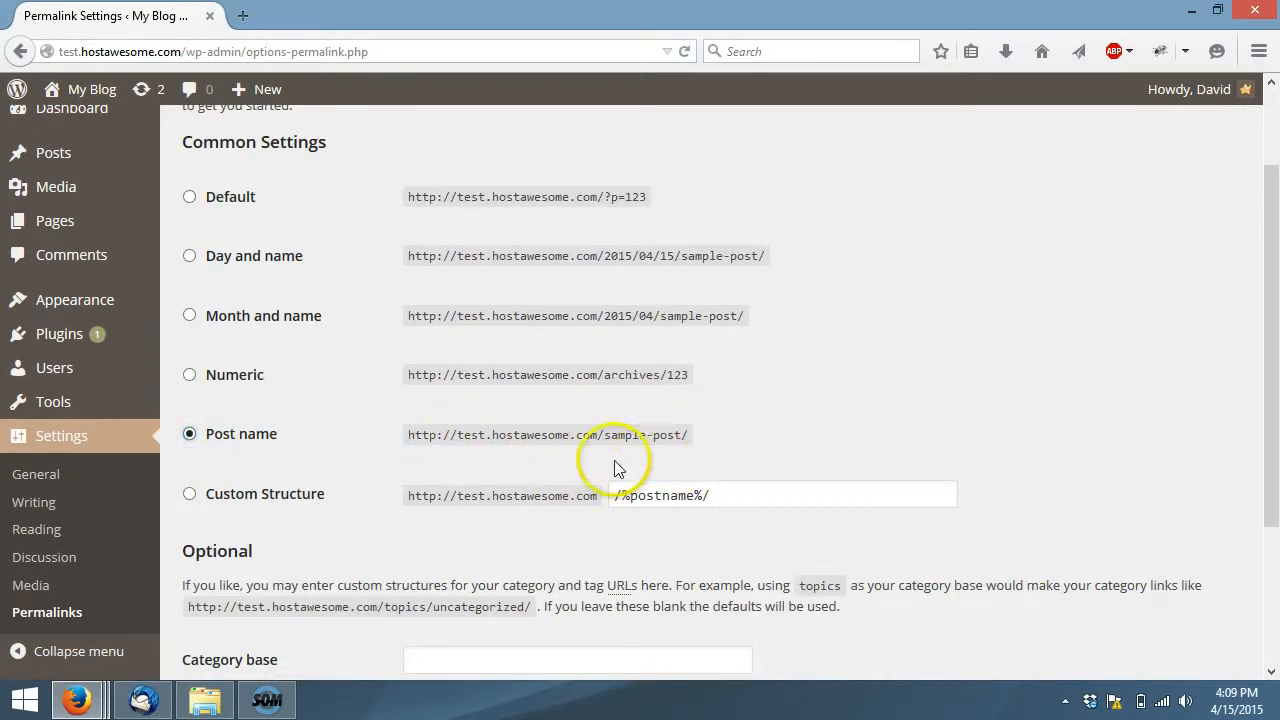
Leave the optional category base and tag base blank and save the Permalink settings
scroll(600, 400, down, 4)
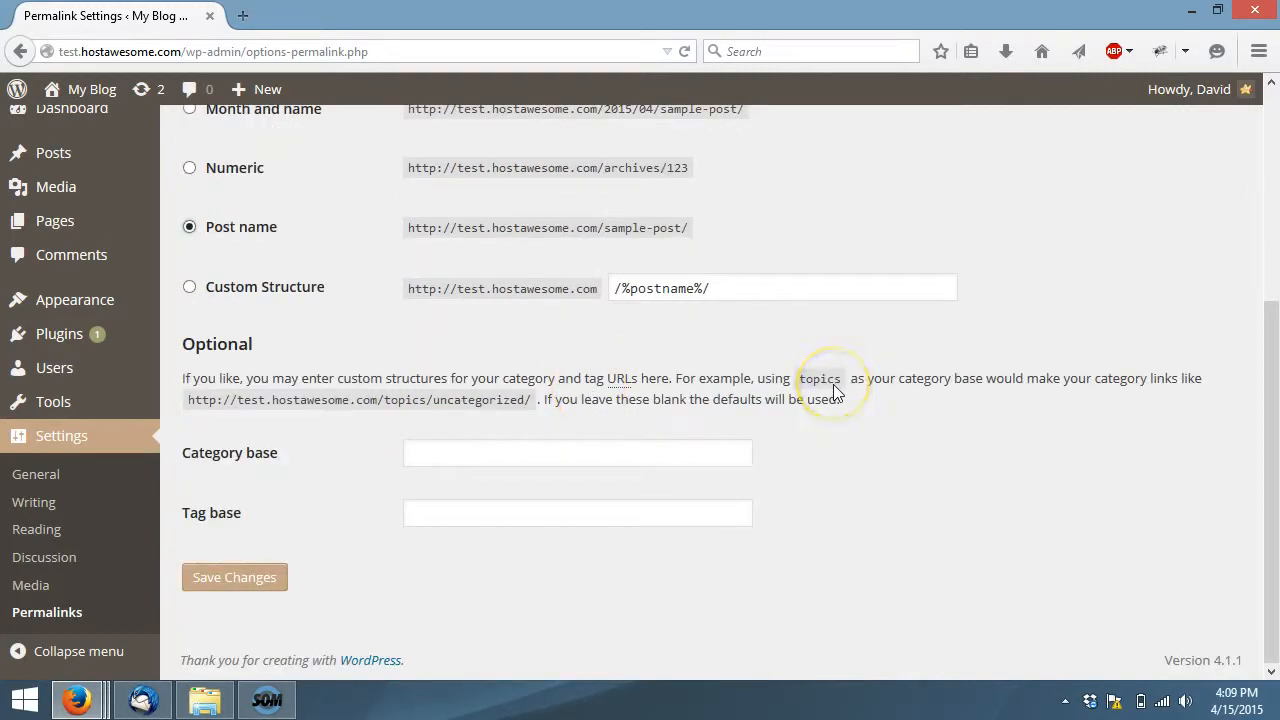
click(646, 456)
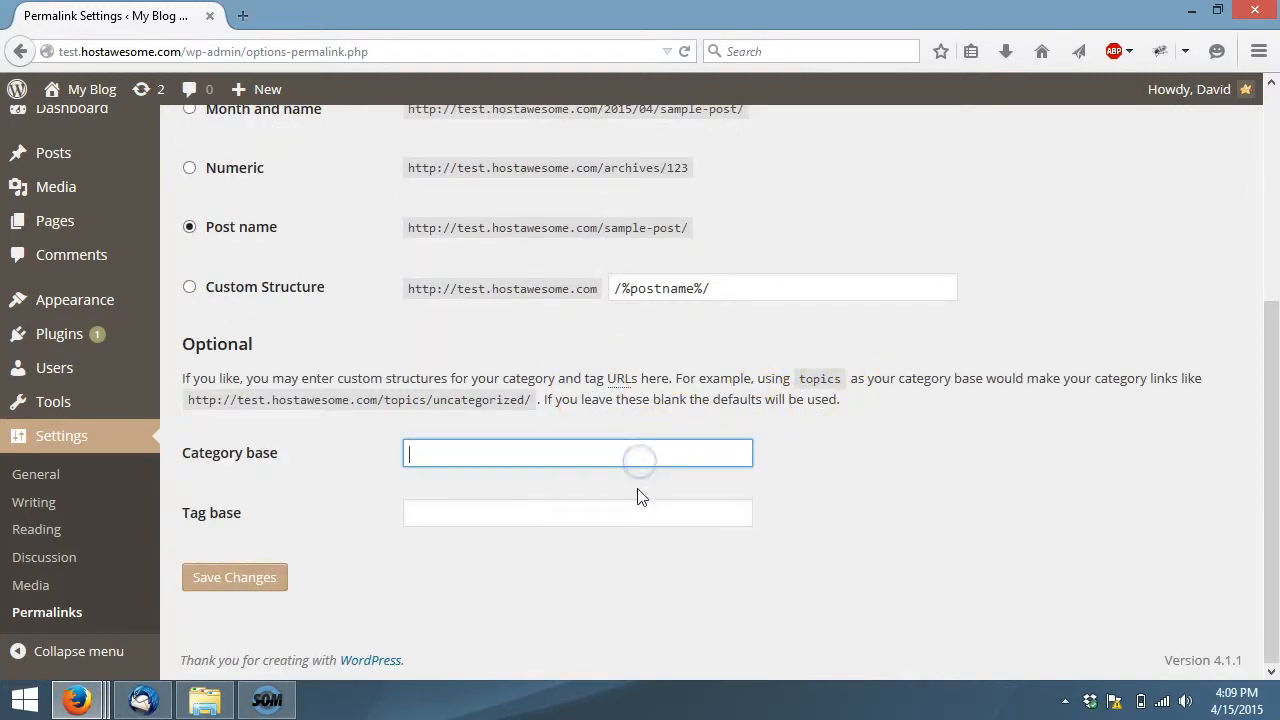
click(636, 509)
click(804, 483)
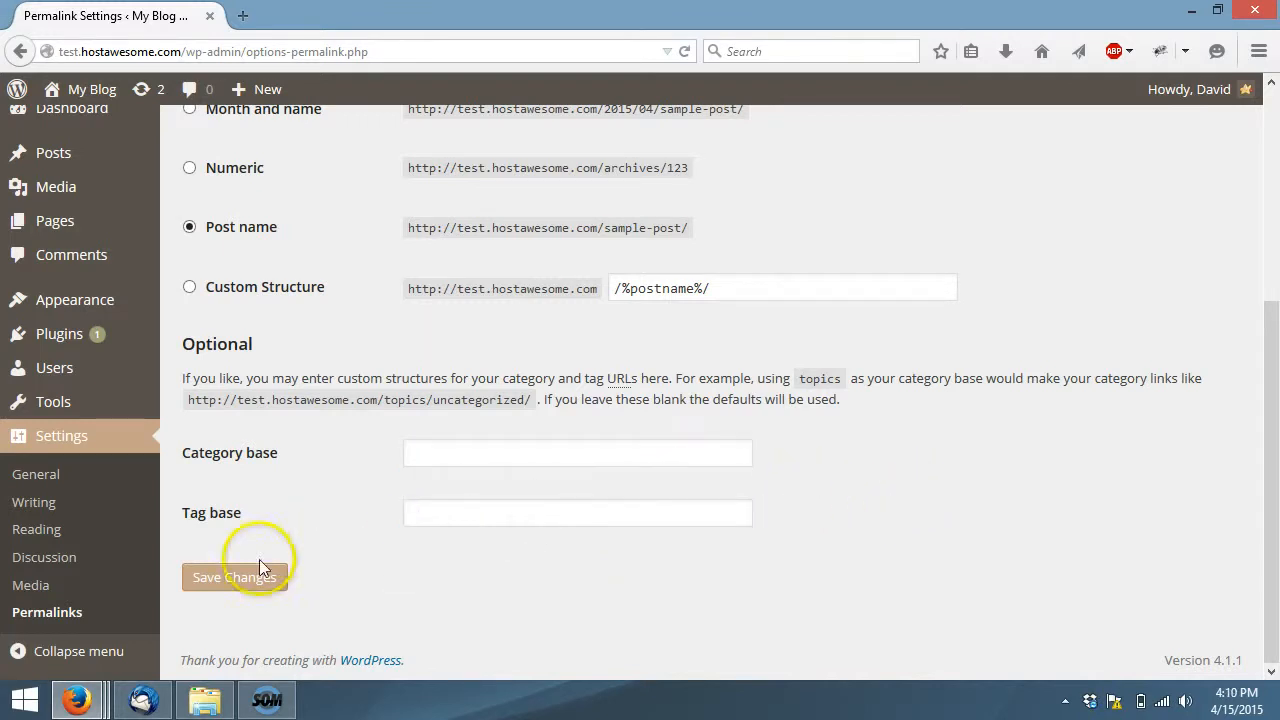
click(240, 580)
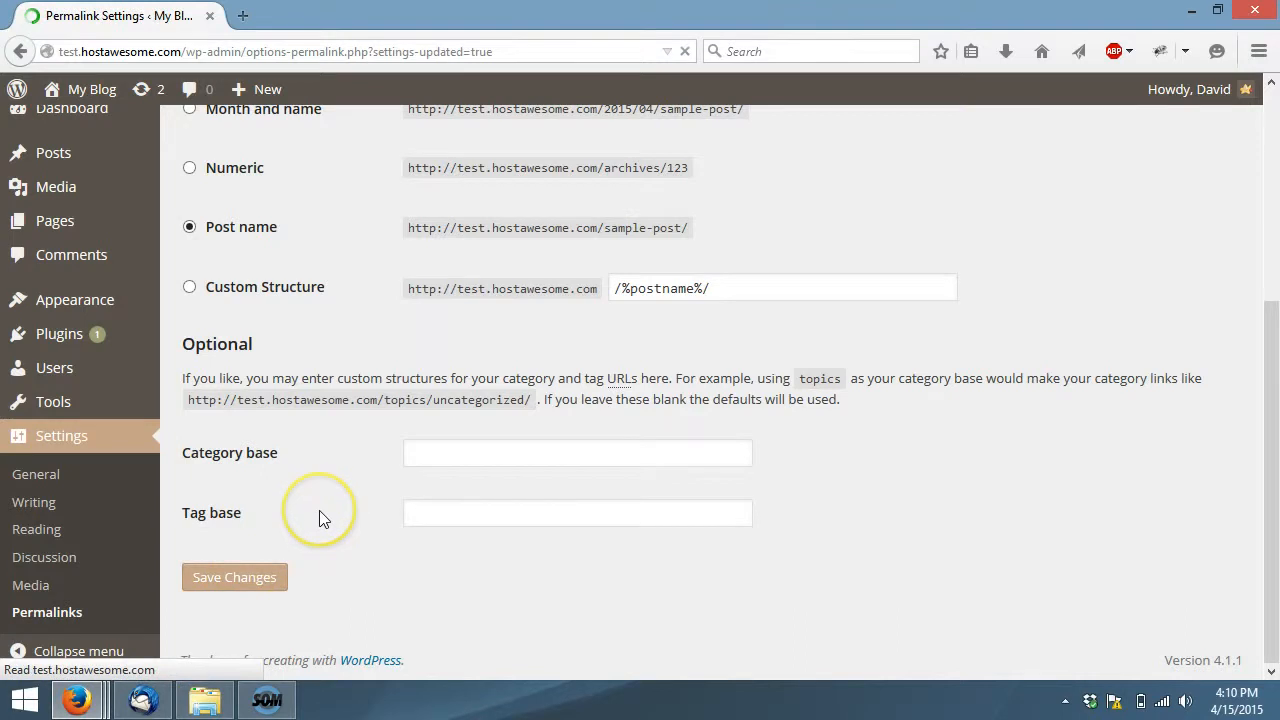